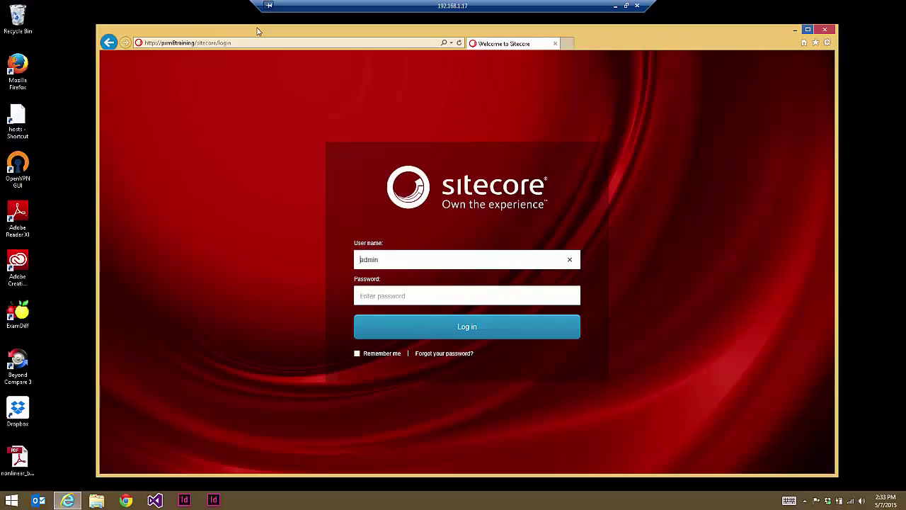
- Log in as administrator and open Install a package from the Control Panel's Administration section
{"action": "double_click", "coordinate": [180, 43]}
{"action": "left_click", "coordinate": [404, 296]}
{"action": "type", "text": "b"}
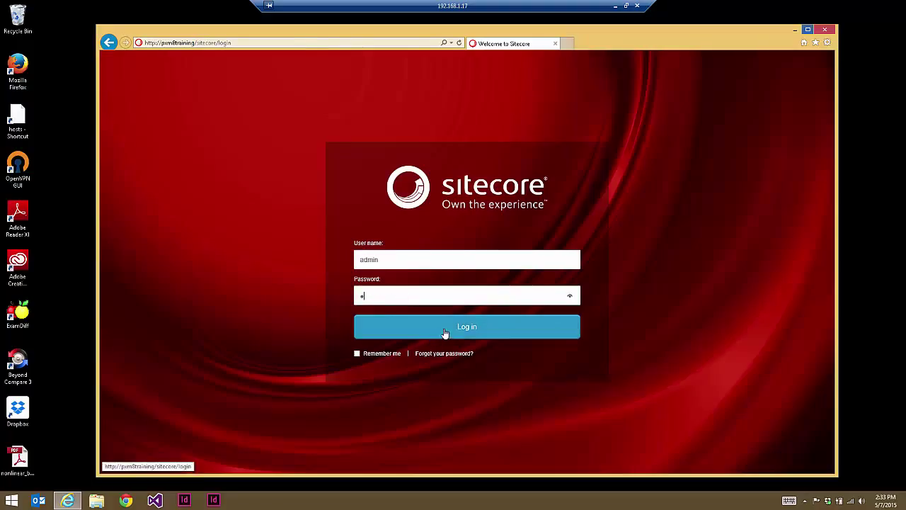
{"action": "left_click", "coordinate": [444, 336]}
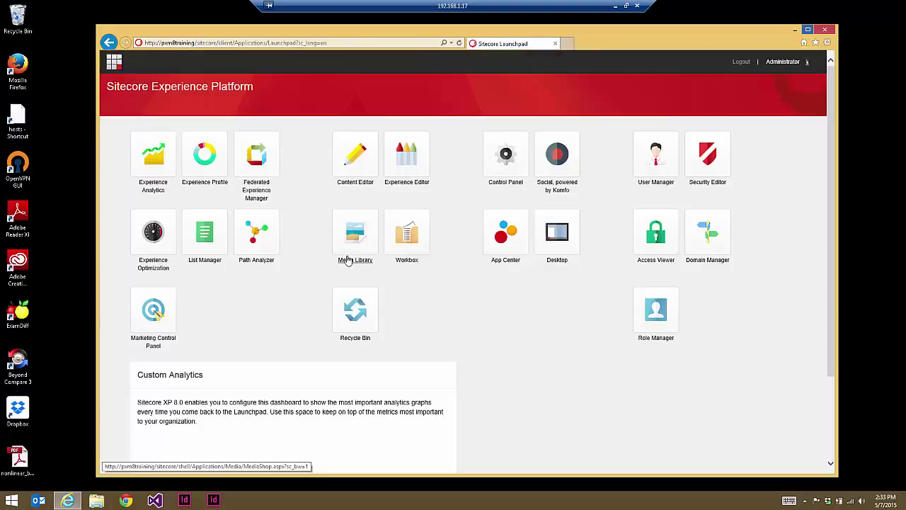
{"action": "left_click", "coordinate": [515, 155]}
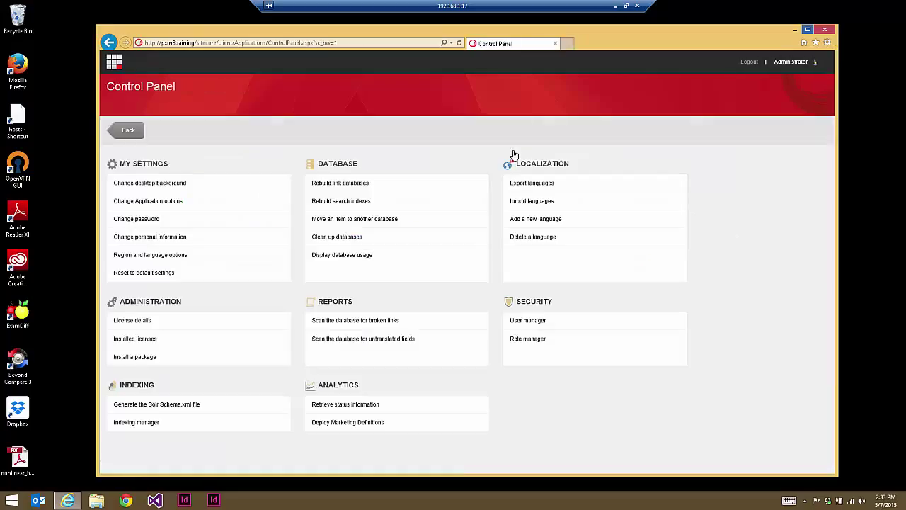
{"action": "left_click", "coordinate": [136, 359]}
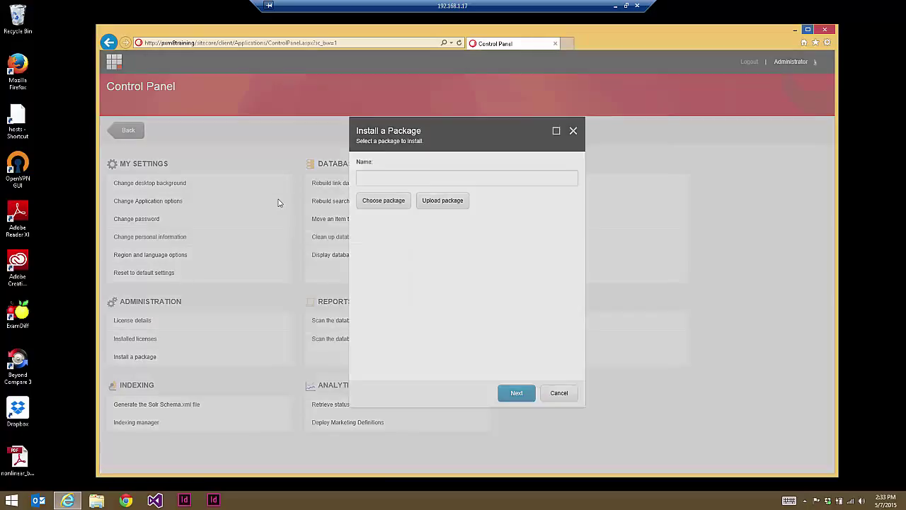
- Install the Print Experience Manager 8.0 rev. 150202 package, accepting its licence agreement
{"action": "left_click", "coordinate": [308, 195]}
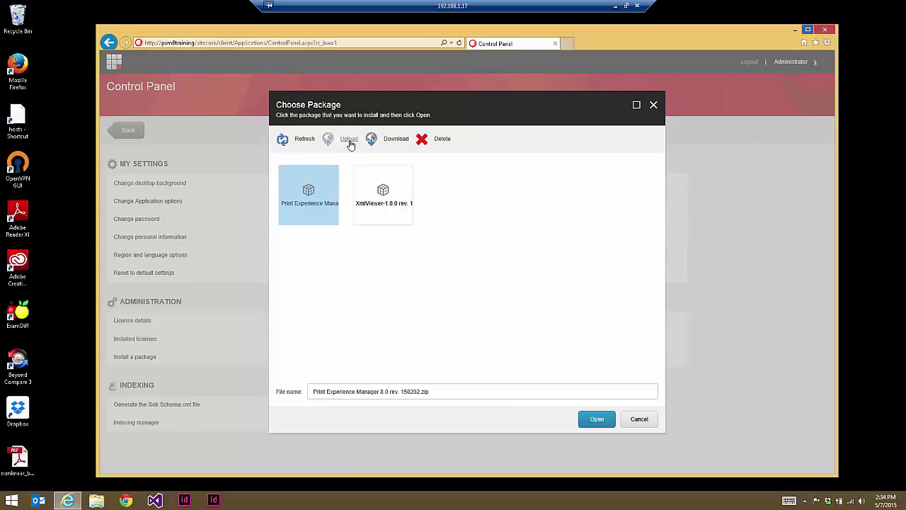
{"action": "left_click", "coordinate": [587, 427]}
{"action": "left_click", "coordinate": [602, 422]}
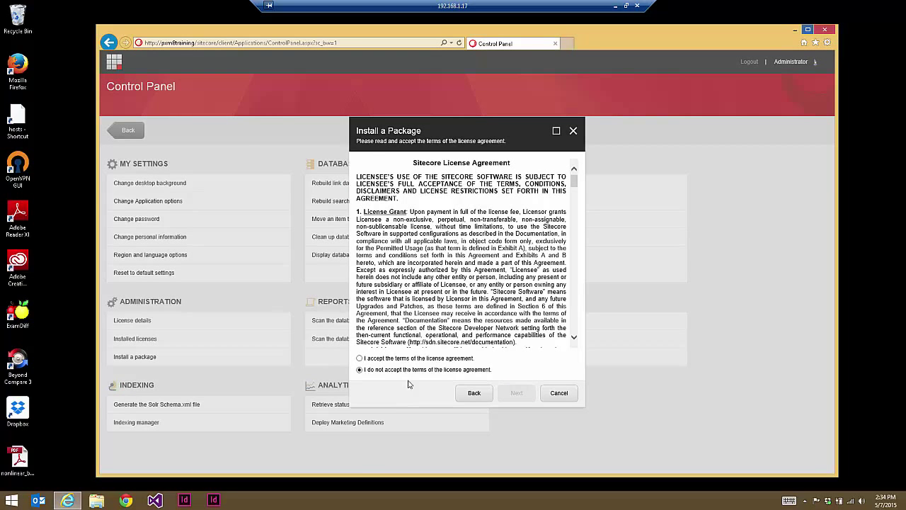
{"action": "left_click", "coordinate": [421, 359]}
{"action": "left_click", "coordinate": [520, 395]}
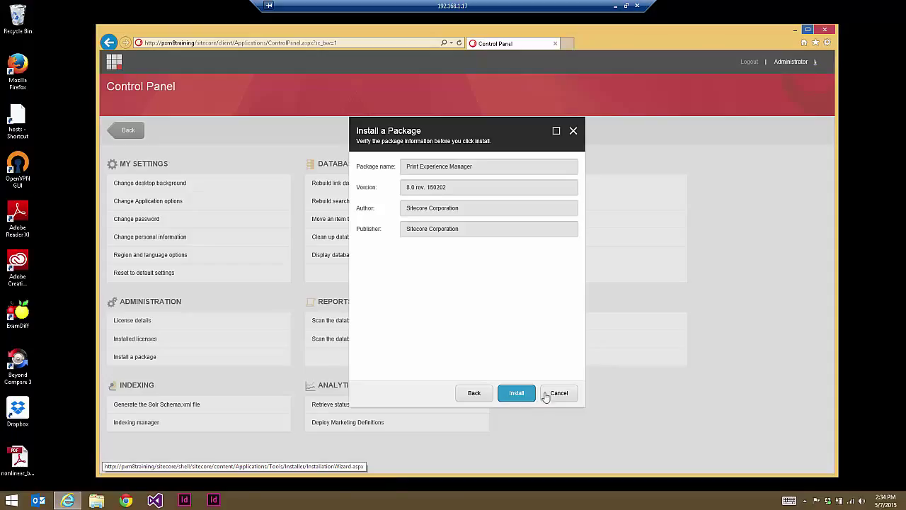
{"action": "left_click", "coordinate": [523, 401]}
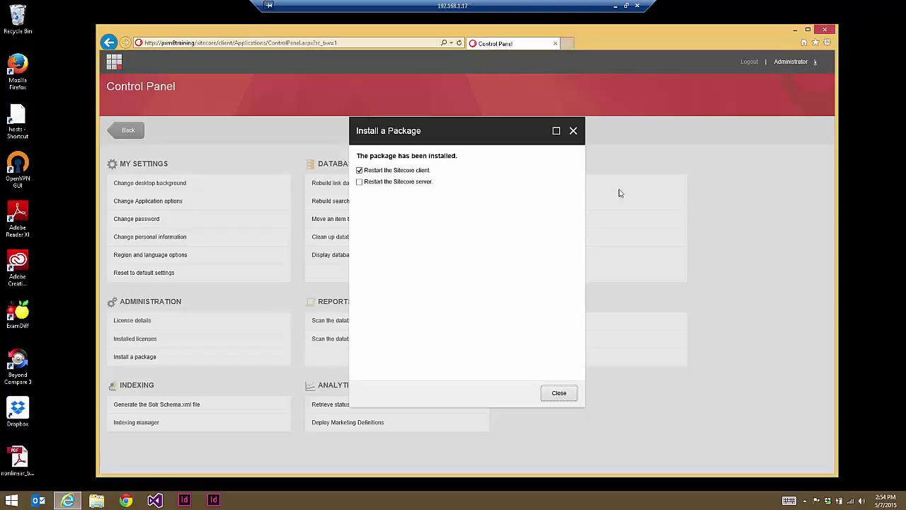
{"action": "left_click", "coordinate": [560, 394]}
- Install the XmlViewer-1.0.0 rev. 130327 package, then return to the Launchpad
{"action": "left_click", "coordinate": [131, 358]}
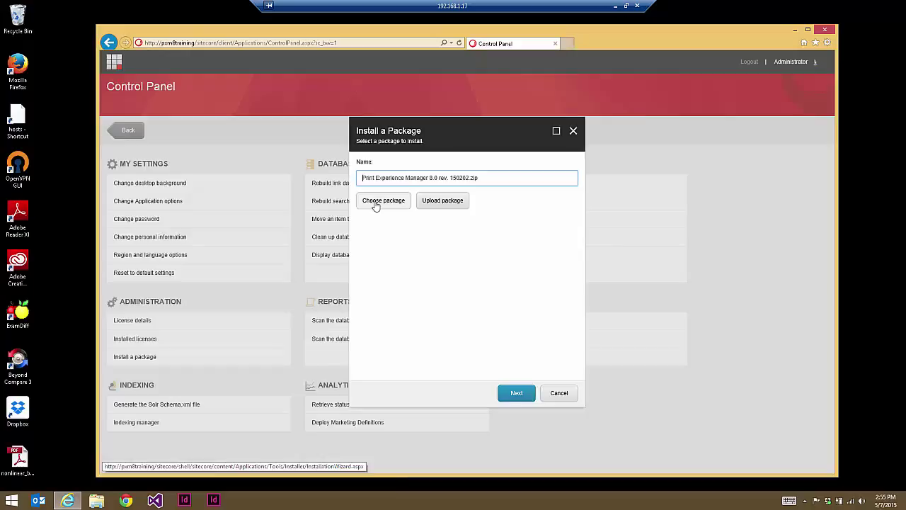
{"action": "left_click", "coordinate": [374, 203]}
{"action": "left_click", "coordinate": [393, 189]}
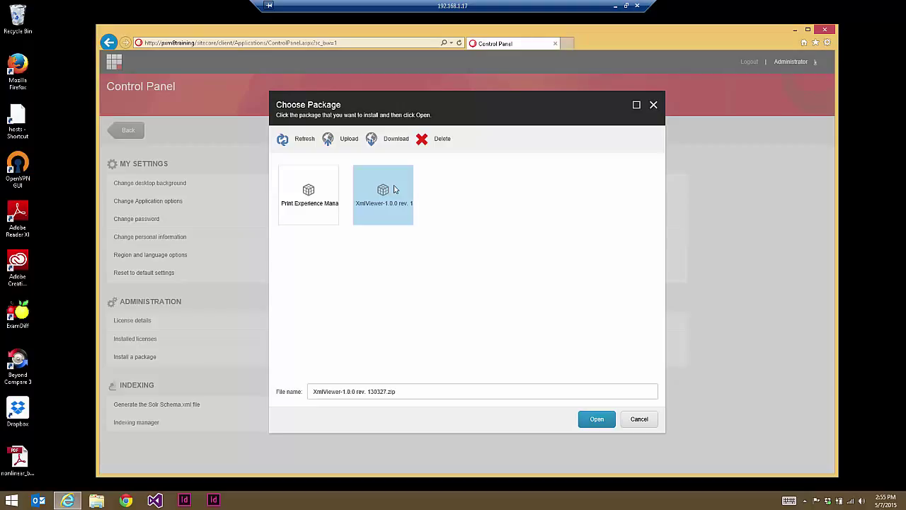
{"action": "left_click", "coordinate": [595, 419]}
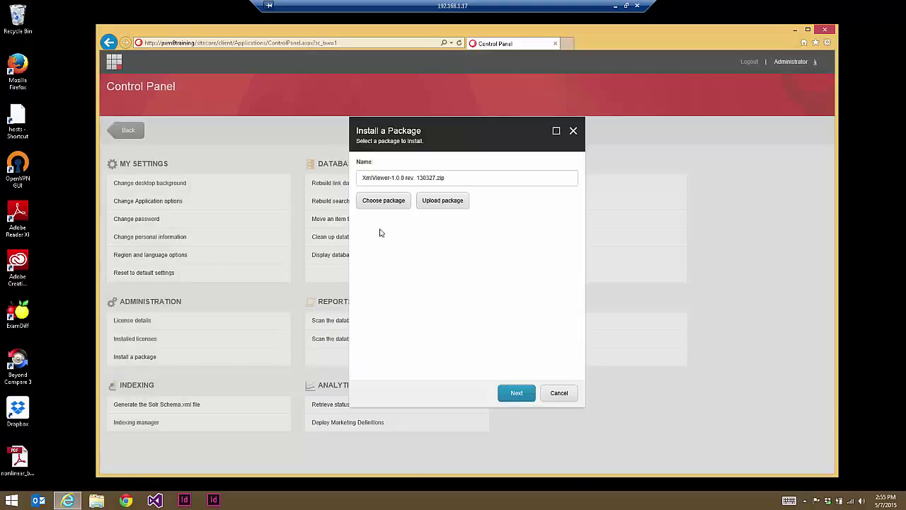
{"action": "left_click", "coordinate": [528, 394]}
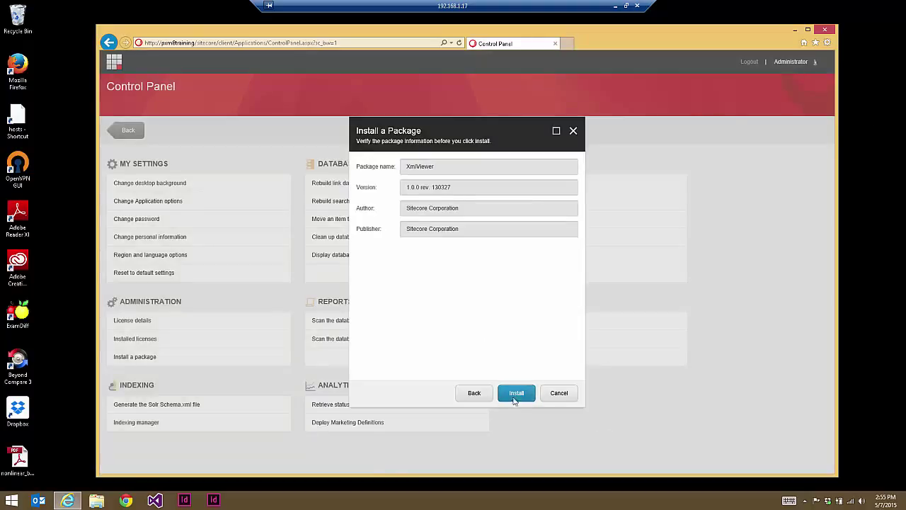
{"action": "left_click", "coordinate": [516, 393]}
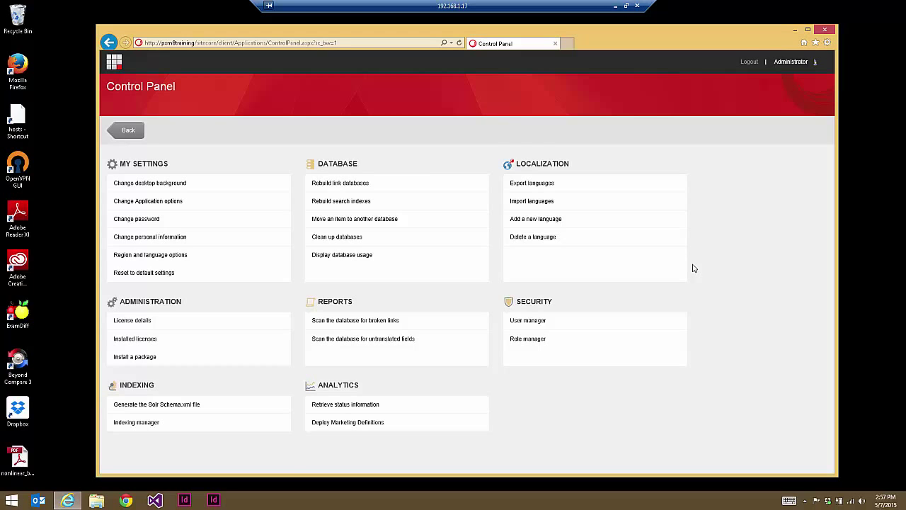
{"action": "left_click", "coordinate": [115, 63]}
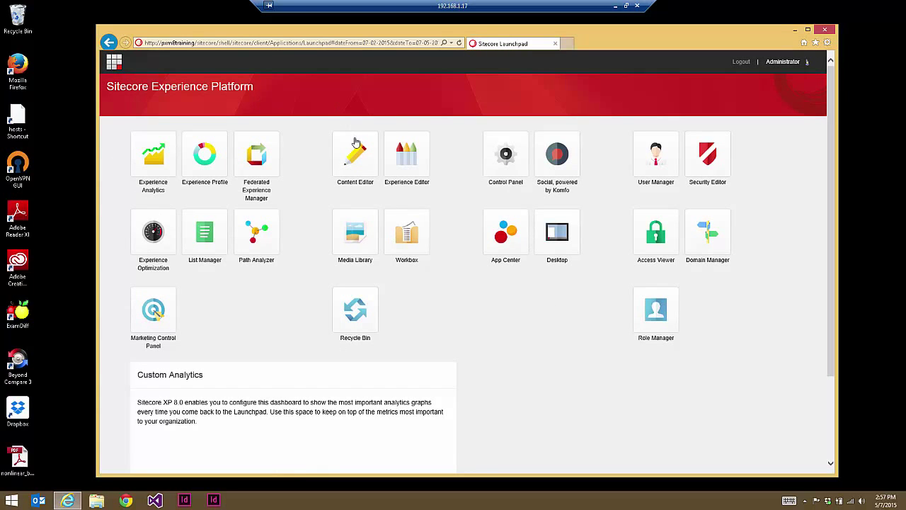
- In Content Editor, browse Print Studio's App Settings, Url Settings, Message Settings and Image Store Paths
{"action": "left_click", "coordinate": [369, 172]}
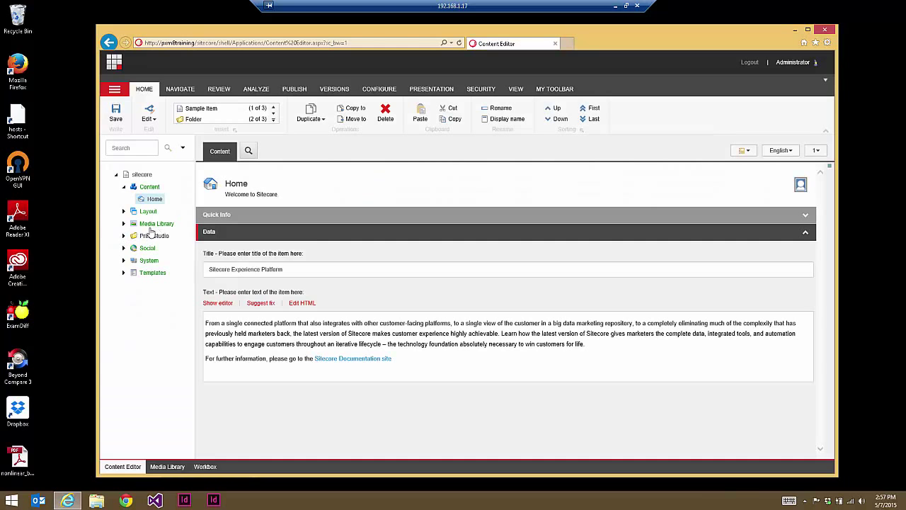
{"action": "left_click", "coordinate": [124, 237]}
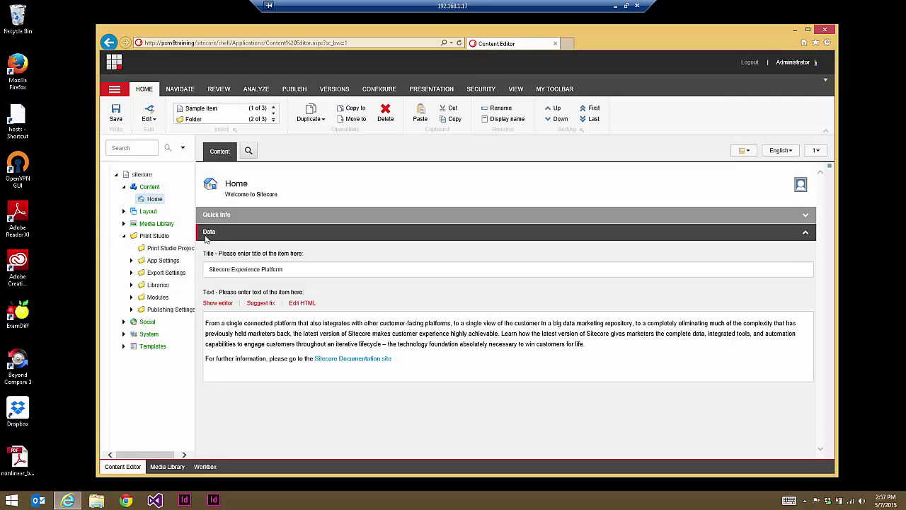
{"action": "left_click_drag", "start_coordinate": [196, 241], "coordinate": [227, 241]}
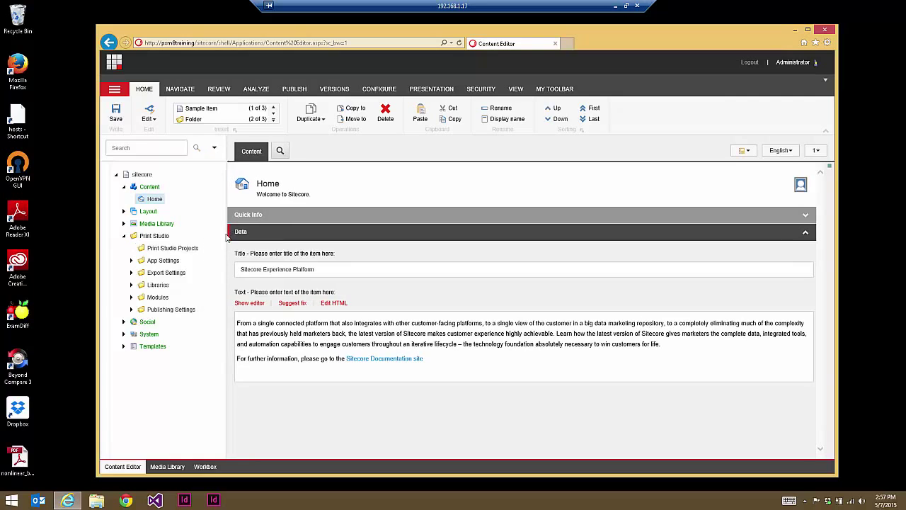
{"action": "left_click", "coordinate": [131, 260]}
{"action": "left_click", "coordinate": [140, 273]}
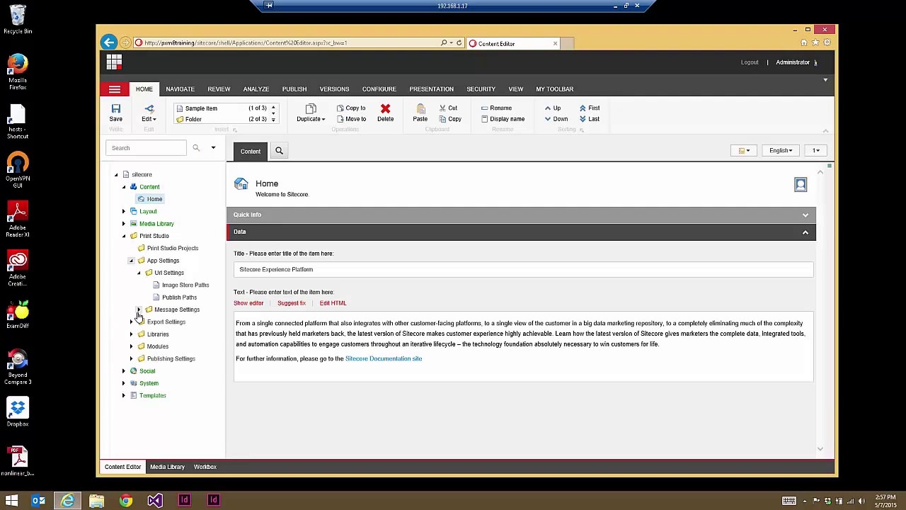
{"action": "left_click", "coordinate": [139, 310]}
{"action": "left_click", "coordinate": [186, 284]}
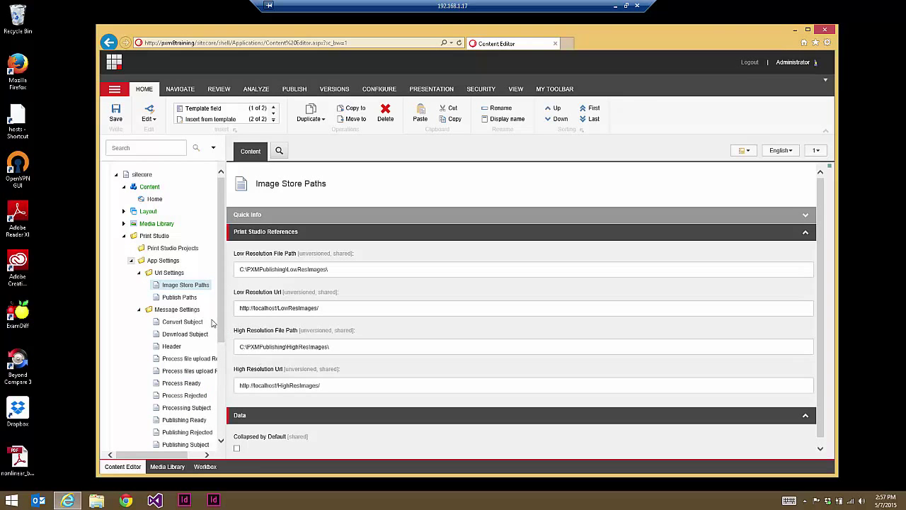
{"action": "scroll", "coordinate": [219, 301], "scroll_direction": "down", "scroll_amount": 3}
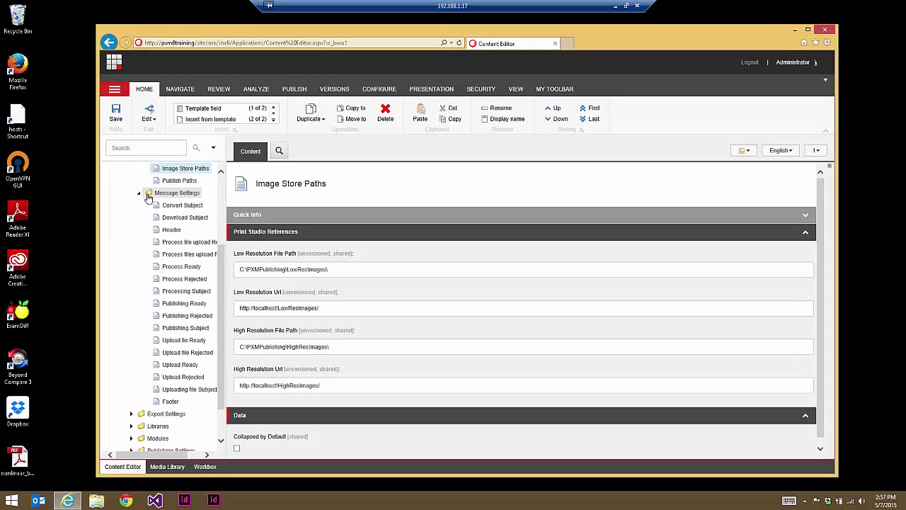
{"action": "left_click", "coordinate": [138, 193]}
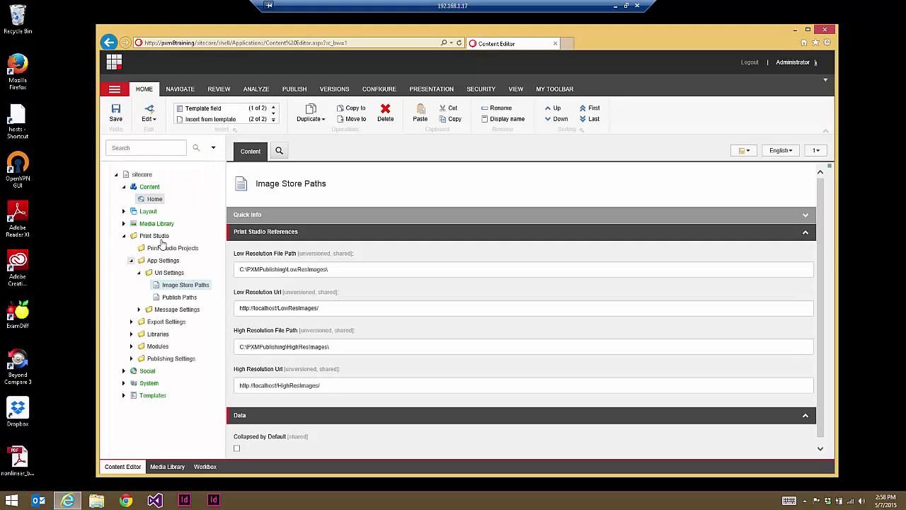
- Expand Libraries to review the Renderers library and its Default renderers folder
{"action": "left_click", "coordinate": [131, 334]}
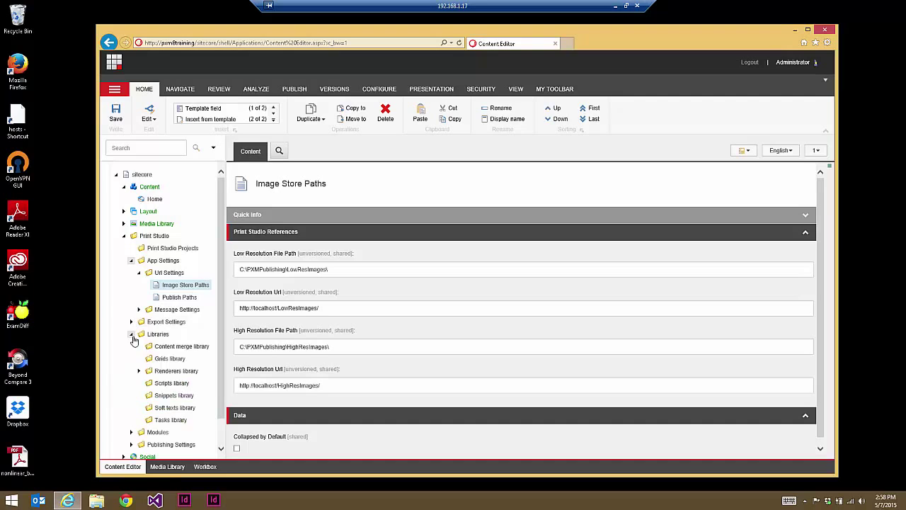
{"action": "left_click", "coordinate": [139, 371]}
{"action": "scroll", "coordinate": [213, 340], "scroll_direction": "down", "scroll_amount": 1}
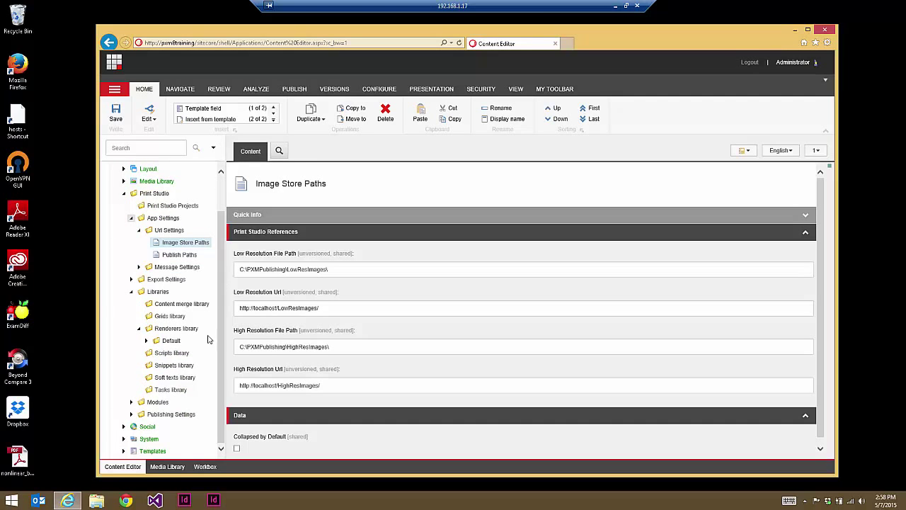
{"action": "left_click", "coordinate": [145, 341]}
{"action": "scroll", "coordinate": [205, 333], "scroll_direction": "down", "scroll_amount": 3}
{"action": "scroll", "coordinate": [224, 358], "scroll_direction": "down", "scroll_amount": 1}
{"action": "scroll", "coordinate": [224, 355], "scroll_direction": "up", "scroll_amount": 1}
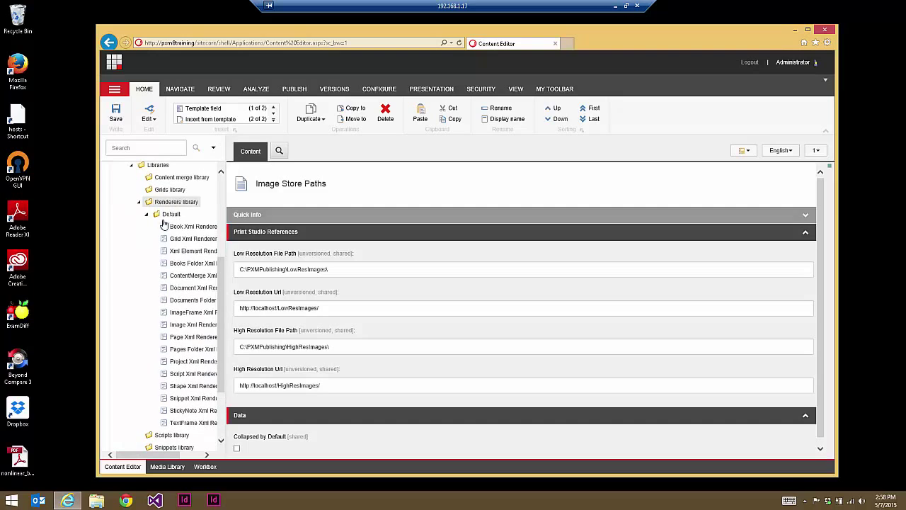
{"action": "left_click", "coordinate": [139, 202]}
- Expand Modules > InDesign connector, including its Collections, Other Settings and Content browser folders
{"action": "left_click", "coordinate": [131, 401]}
{"action": "left_click", "coordinate": [139, 415]}
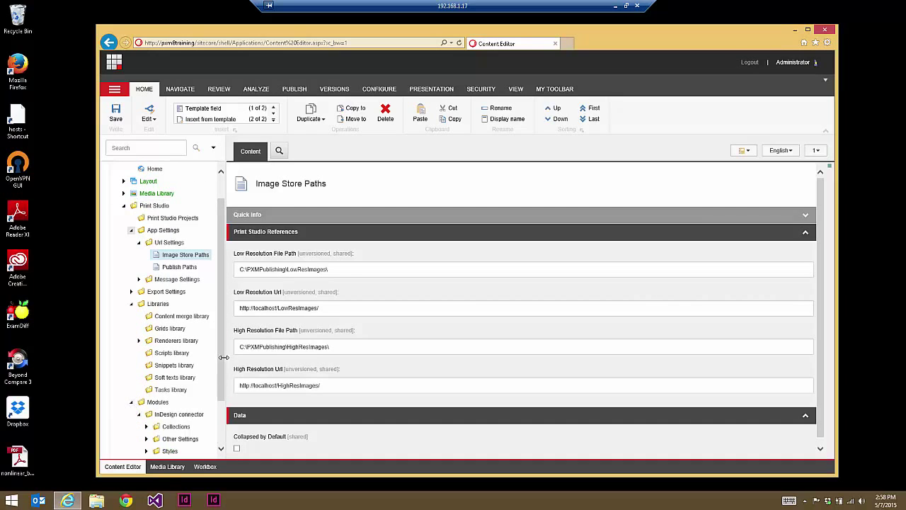
{"action": "scroll", "coordinate": [224, 358], "scroll_direction": "down", "scroll_amount": 3}
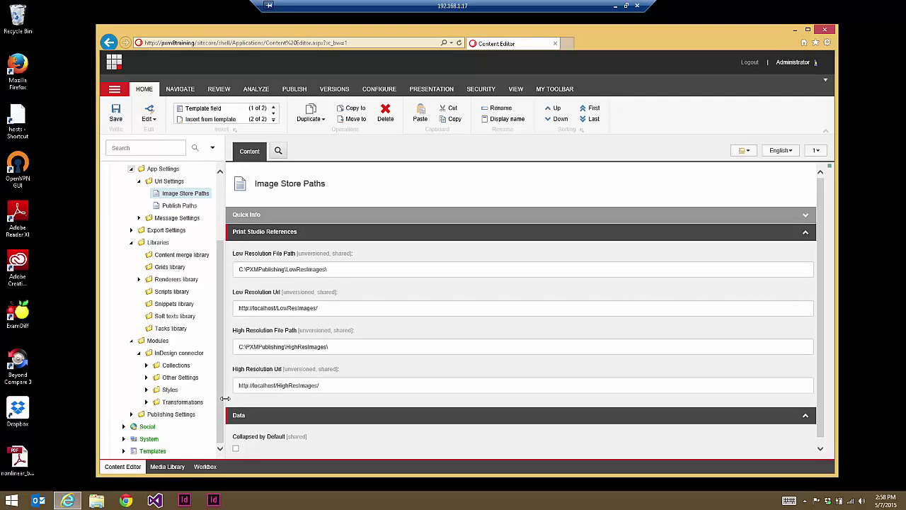
{"action": "left_click_drag", "start_coordinate": [225, 402], "coordinate": [252, 402]}
{"action": "left_click", "coordinate": [145, 365]}
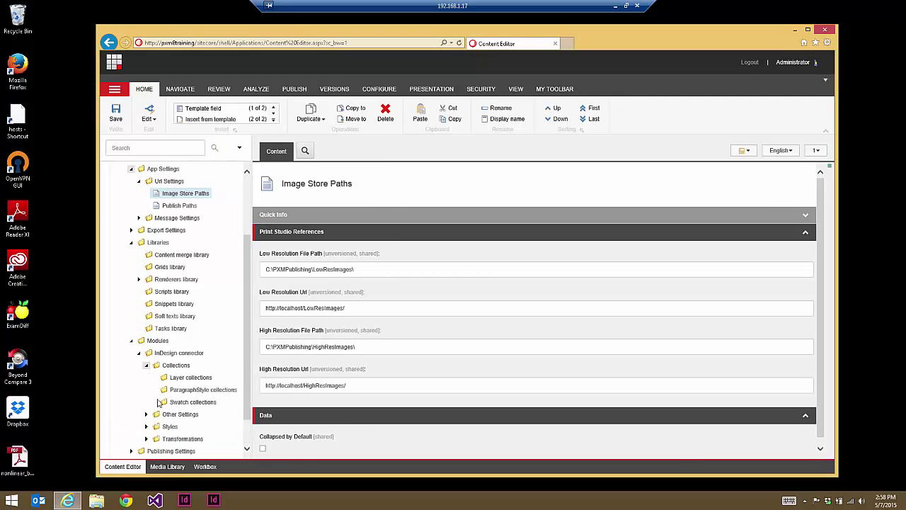
{"action": "left_click", "coordinate": [146, 414]}
{"action": "left_click", "coordinate": [153, 427]}
{"action": "scroll", "coordinate": [177, 397], "scroll_direction": "down", "scroll_amount": 4}
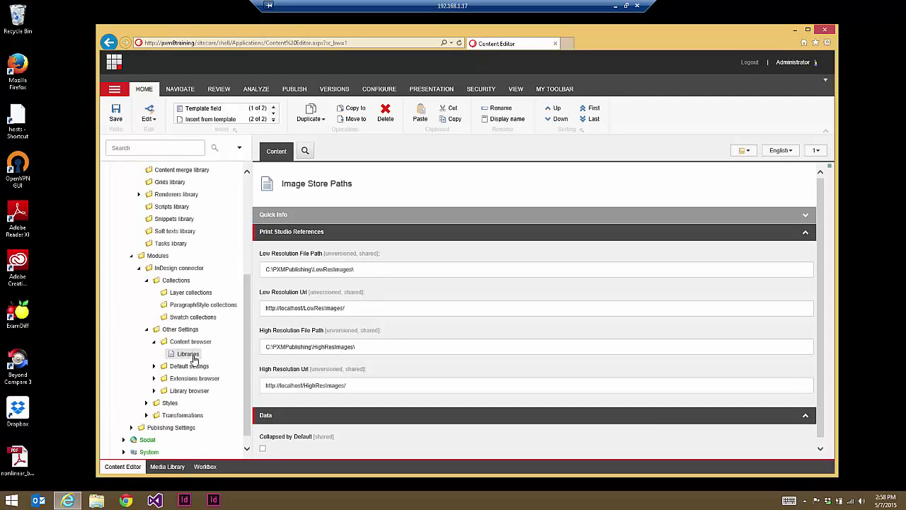
- Open the InDesign connector's Libraries and Default settings items, and expand Transformations > Definitions
{"action": "left_click", "coordinate": [188, 354]}
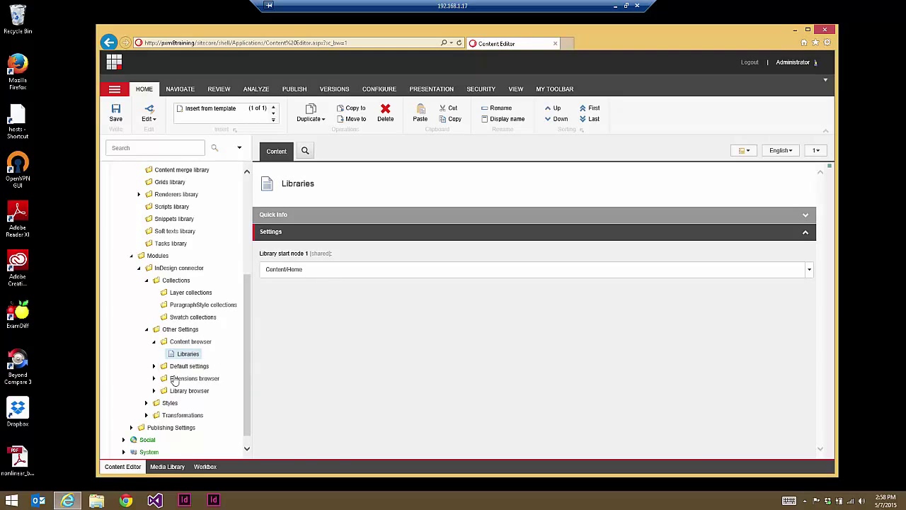
{"action": "left_click", "coordinate": [152, 368]}
{"action": "left_click", "coordinate": [196, 379]}
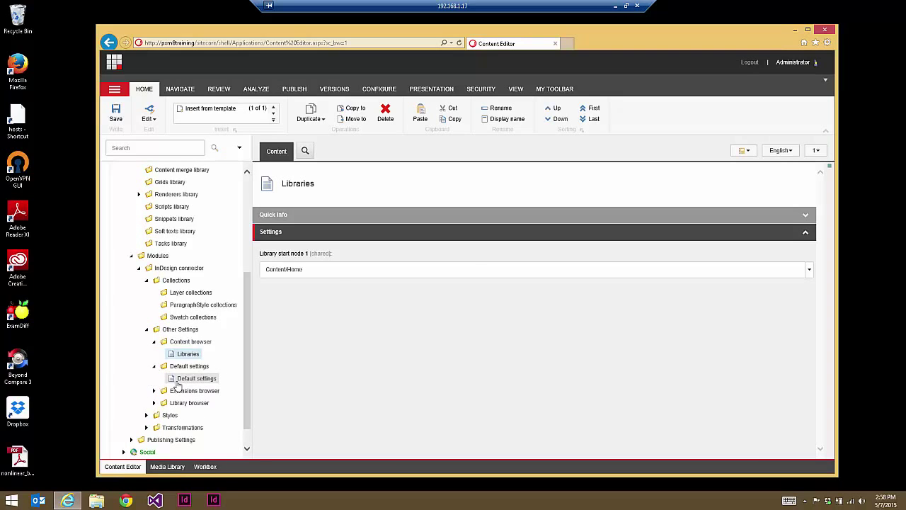
{"action": "scroll", "coordinate": [244, 361], "scroll_direction": "down", "scroll_amount": 1}
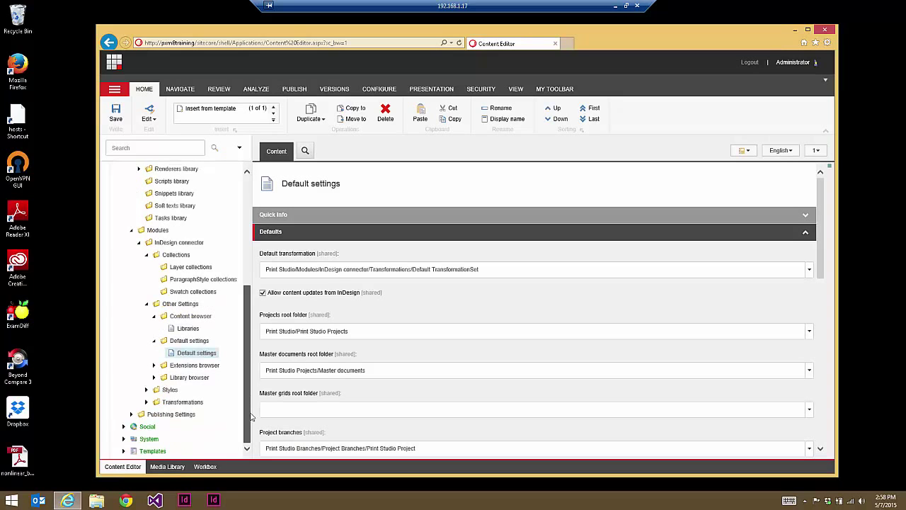
{"action": "left_click", "coordinate": [146, 403]}
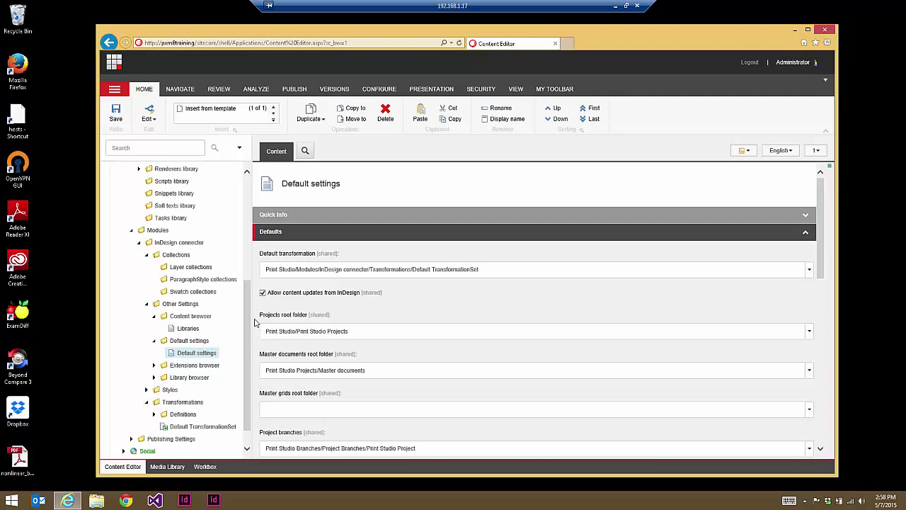
{"action": "left_click", "coordinate": [154, 415]}
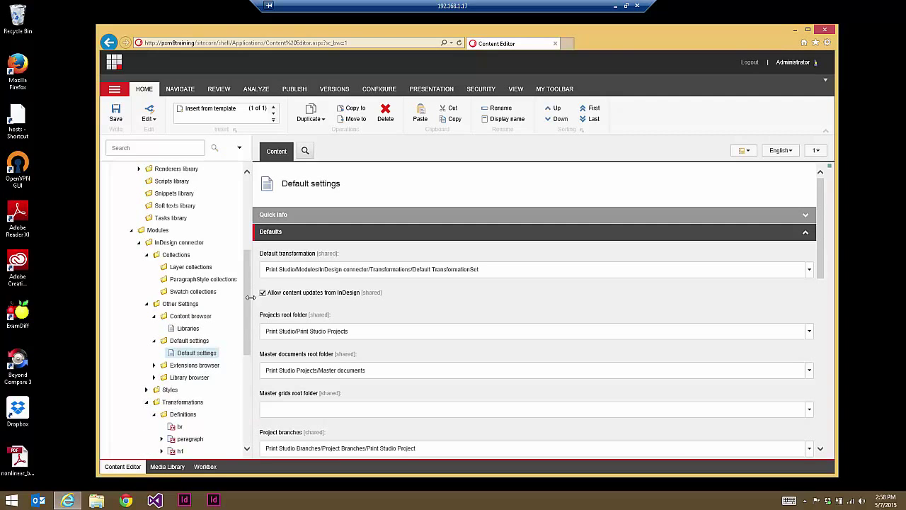
{"action": "scroll", "coordinate": [185, 340], "scroll_direction": "down", "scroll_amount": 5}
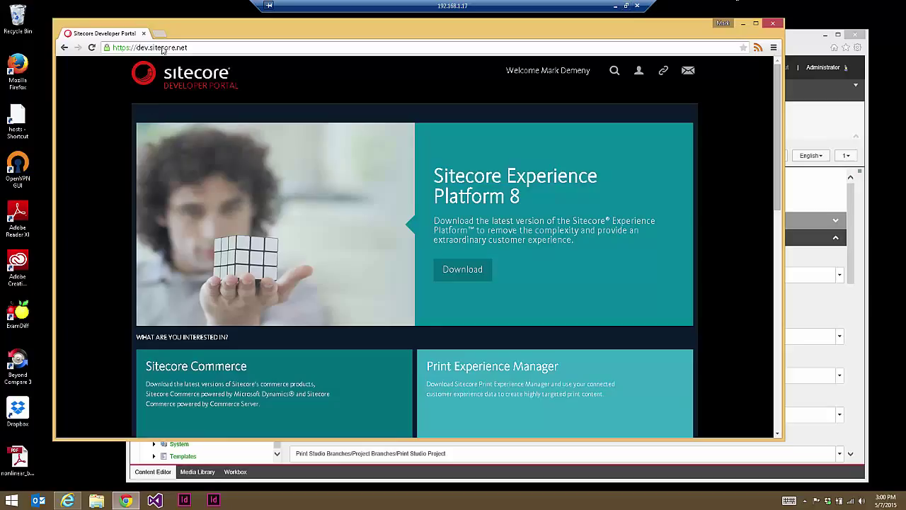
- Open the Print Experience Manager 8.0 downloads page and find the Individual Workstation InDesign Connector table
{"action": "left_click", "coordinate": [525, 405]}
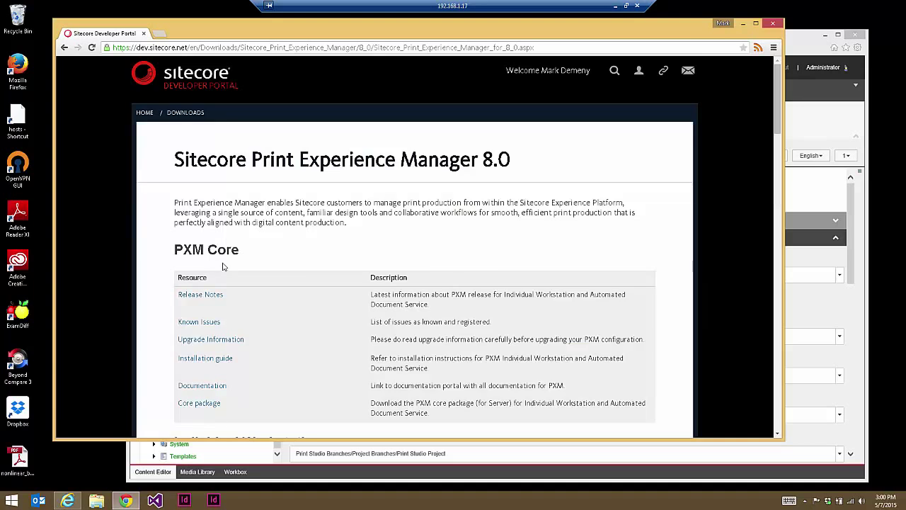
{"action": "scroll", "coordinate": [156, 210], "scroll_direction": "down", "scroll_amount": 1}
{"action": "scroll", "coordinate": [156, 209], "scroll_direction": "down", "scroll_amount": 3}
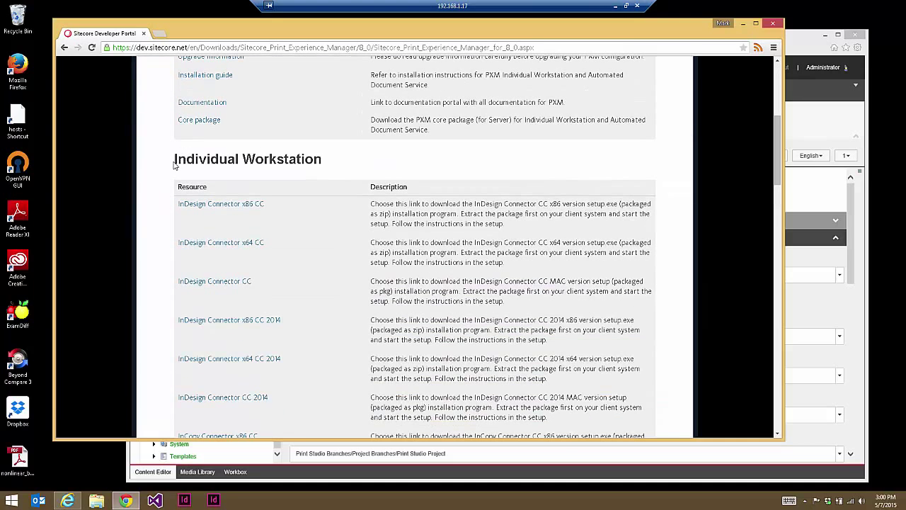
{"action": "left_click_drag", "start_coordinate": [175, 159], "coordinate": [324, 163]}
{"action": "scroll", "coordinate": [762, 162], "scroll_direction": "down", "scroll_amount": 4}
{"action": "scroll", "coordinate": [791, 204], "scroll_direction": "up", "scroll_amount": 2}
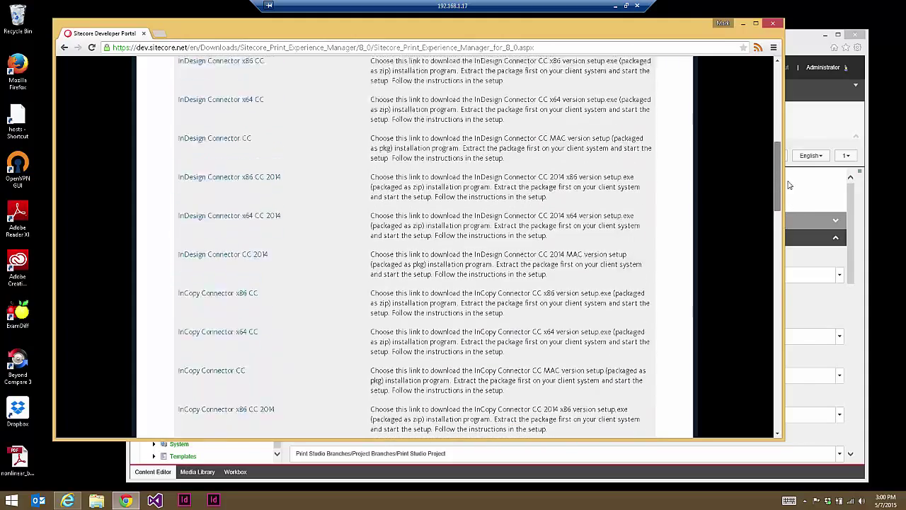
{"action": "scroll", "coordinate": [789, 185], "scroll_direction": "up", "scroll_amount": 1}
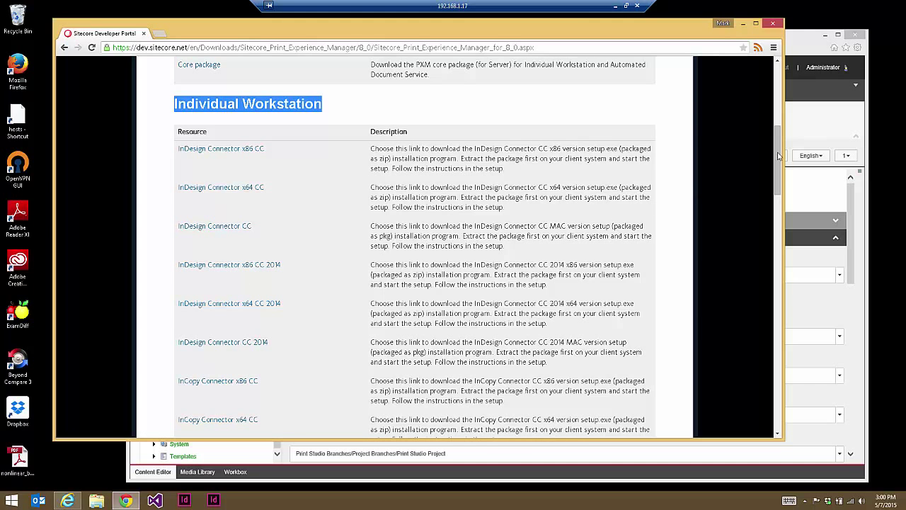
{"action": "left_click_drag", "start_coordinate": [780, 171], "coordinate": [780, 224]}
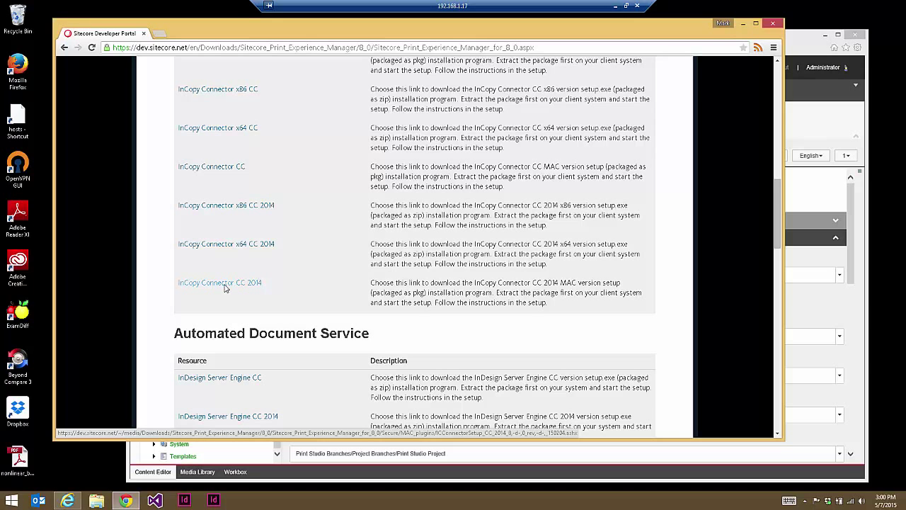
{"action": "left_click_drag", "start_coordinate": [777, 236], "coordinate": [776, 184]}
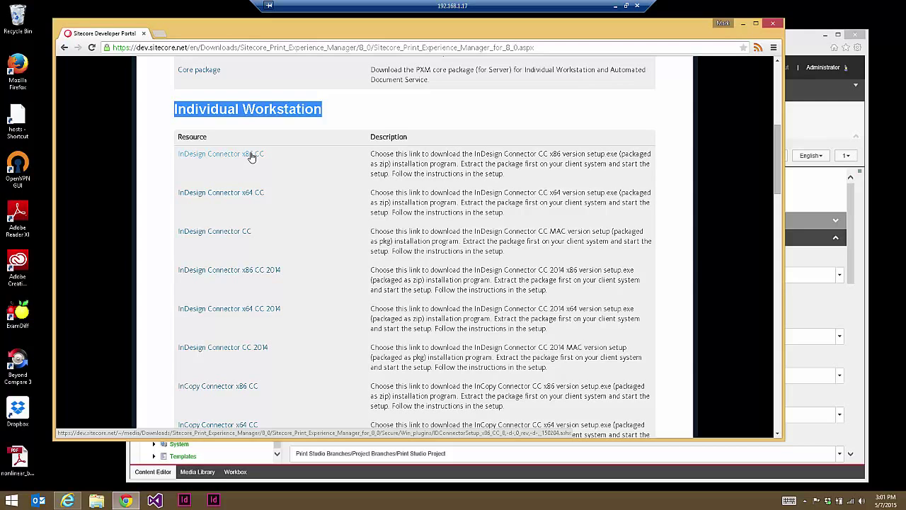
- Open the Properties of the InDesign CC 2014 shortcut from its taskbar jump list
{"action": "right_click", "coordinate": [188, 502]}
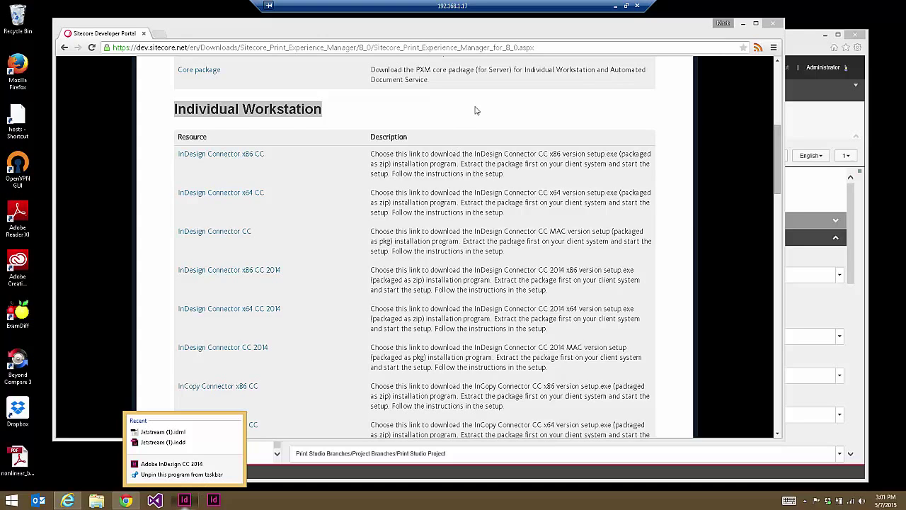
{"action": "left_click", "coordinate": [364, 203]}
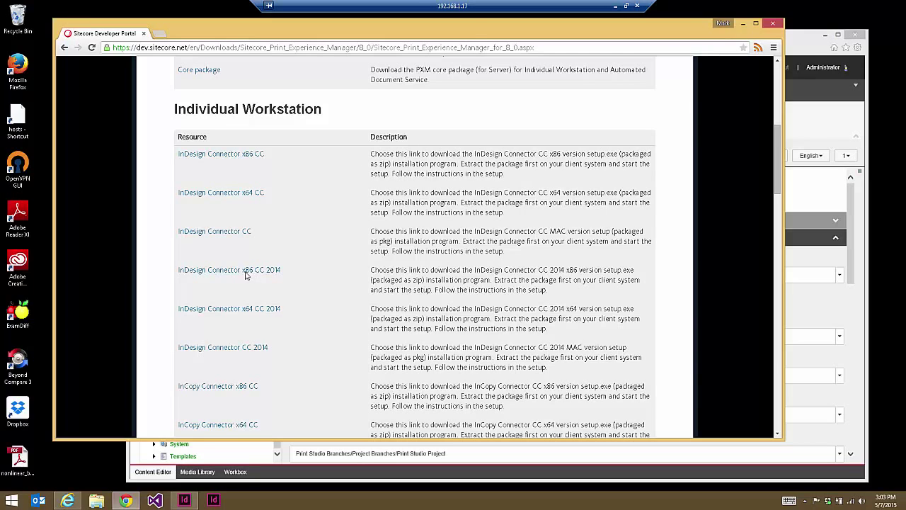
{"action": "right_click", "coordinate": [182, 501]}
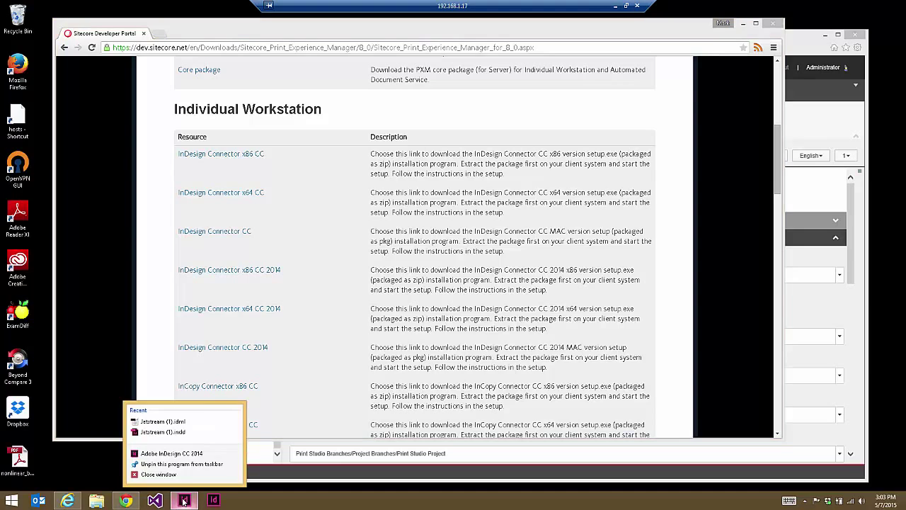
{"action": "right_click", "coordinate": [189, 457]}
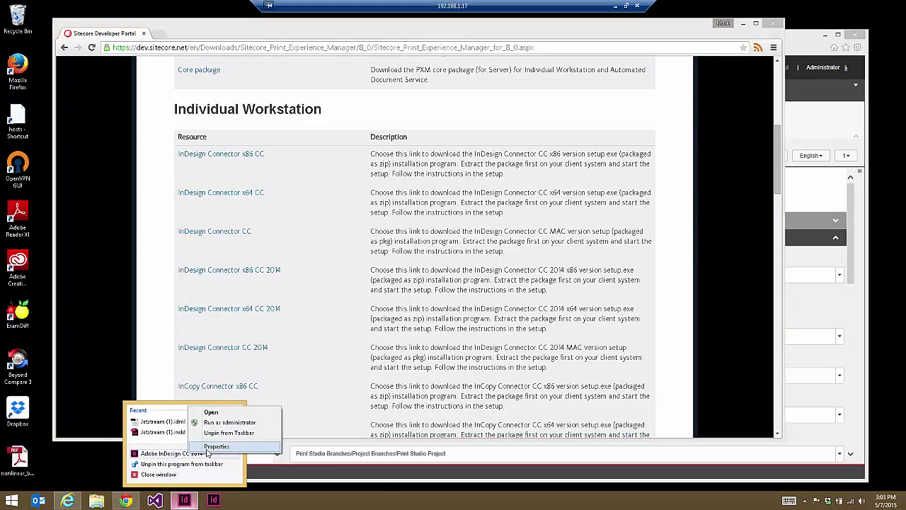
{"action": "left_click", "coordinate": [215, 449]}
- Inspect the InDesign CC 2014 shortcut's Target and Start in folder paths
{"action": "left_click", "coordinate": [332, 332]}
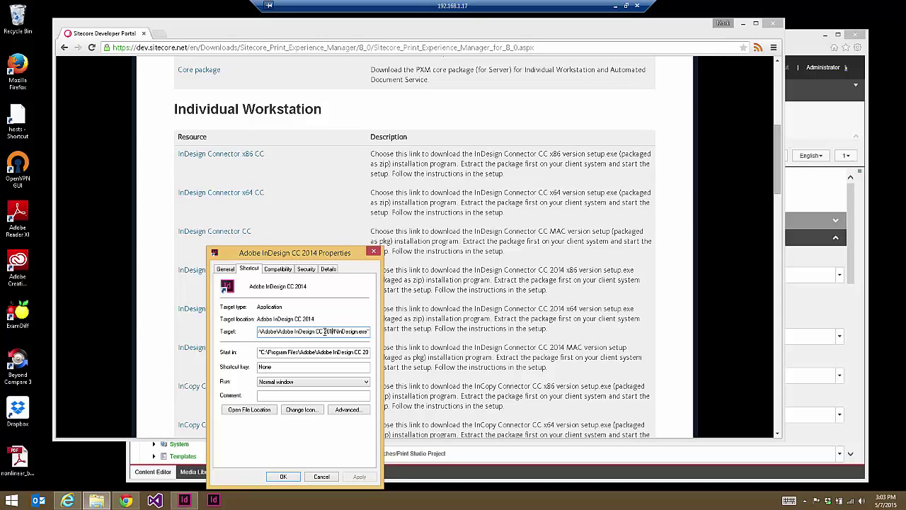
{"action": "left_click", "coordinate": [293, 353]}
{"action": "left_click_drag", "start_coordinate": [261, 352], "coordinate": [296, 352]}
{"action": "left_click", "coordinate": [299, 354]}
{"action": "left_click", "coordinate": [298, 351]}
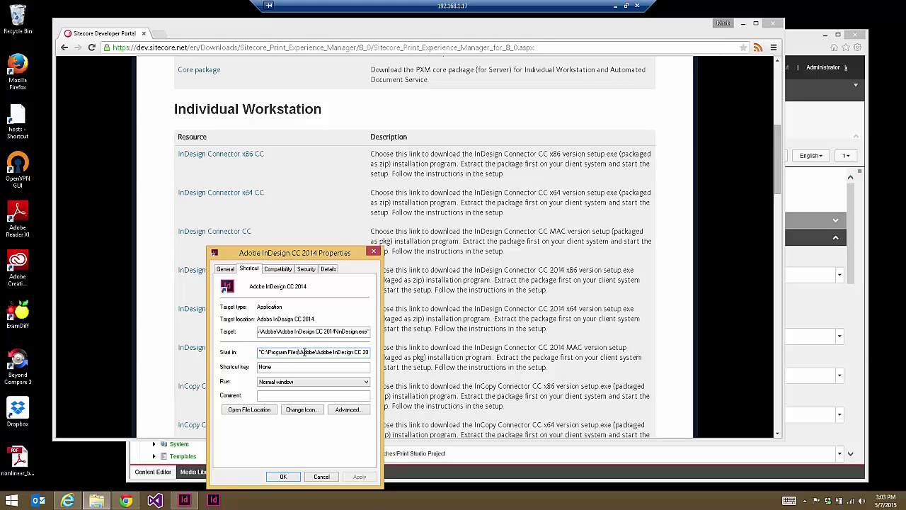
{"action": "left_click_drag", "start_coordinate": [322, 255], "coordinate": [550, 184]}
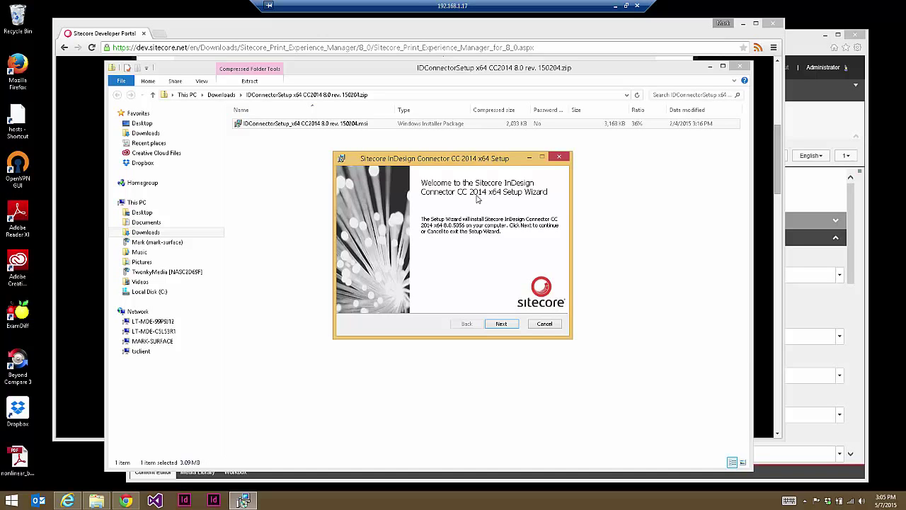
- Confirm replacing the previous connector version, accept the licence, and keep the Plug-Ins\Sitecore destination folder
{"action": "left_click", "coordinate": [511, 327]}
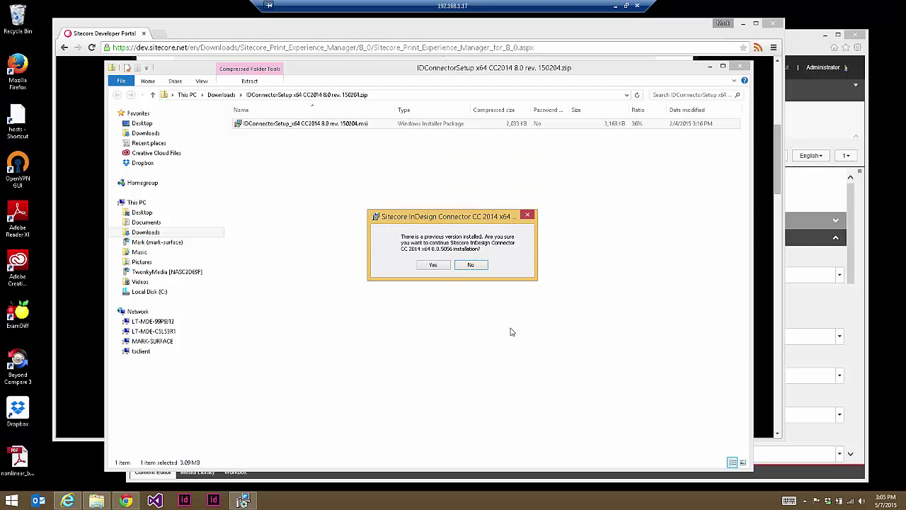
{"action": "left_click", "coordinate": [443, 266]}
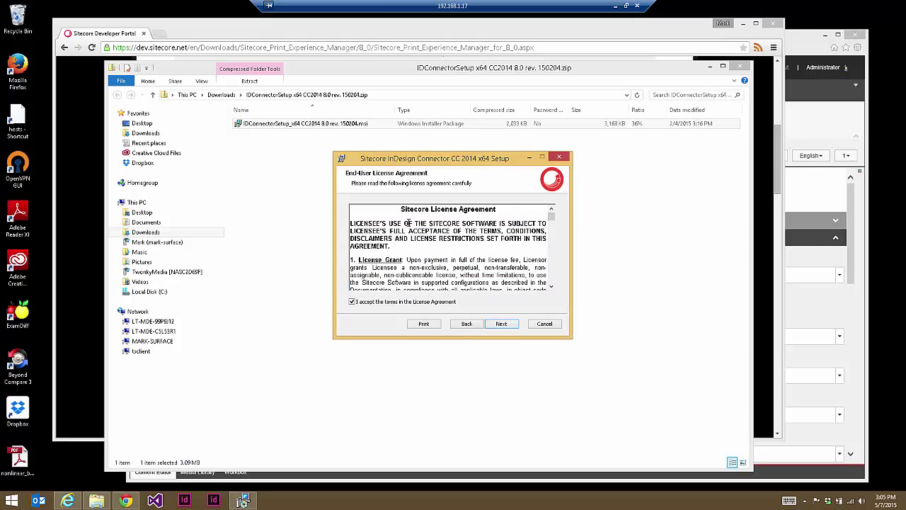
{"action": "left_click", "coordinate": [501, 323]}
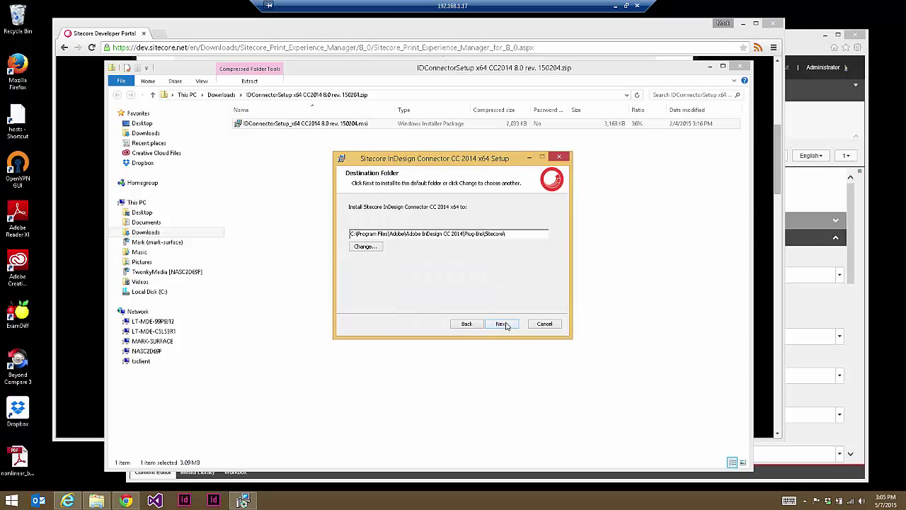
{"action": "left_click", "coordinate": [490, 233]}
{"action": "left_click_drag", "start_coordinate": [465, 234], "coordinate": [481, 235]}
{"action": "double_click", "coordinate": [492, 233]}
{"action": "left_click", "coordinate": [503, 325]}
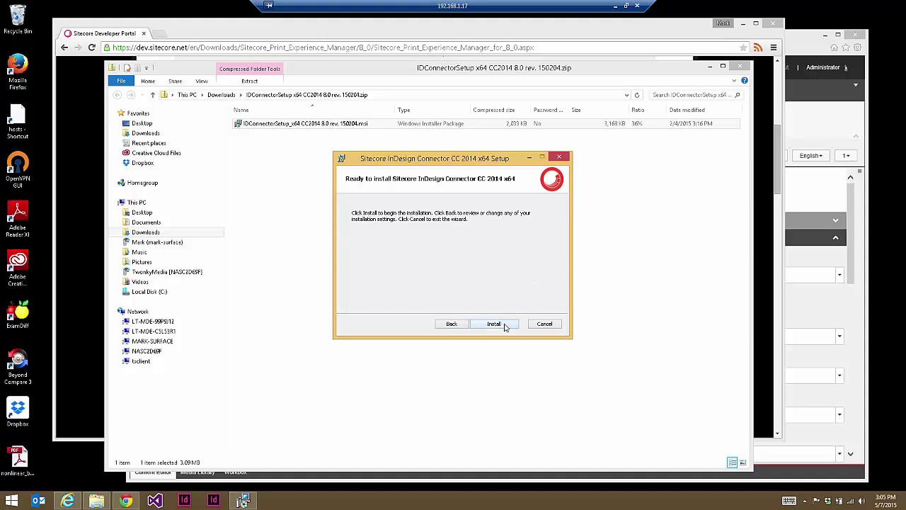
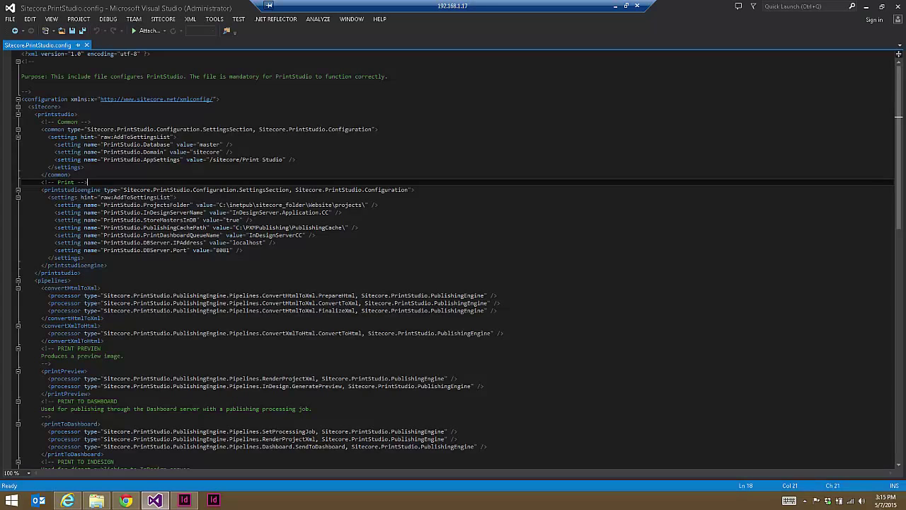
- Replace the ProjectsFolder value with C:\inetpub\wwwroot\pxm8training\Website\projects\ and save Sitecore.PrintStudio.config
{"action": "left_click", "coordinate": [205, 213]}
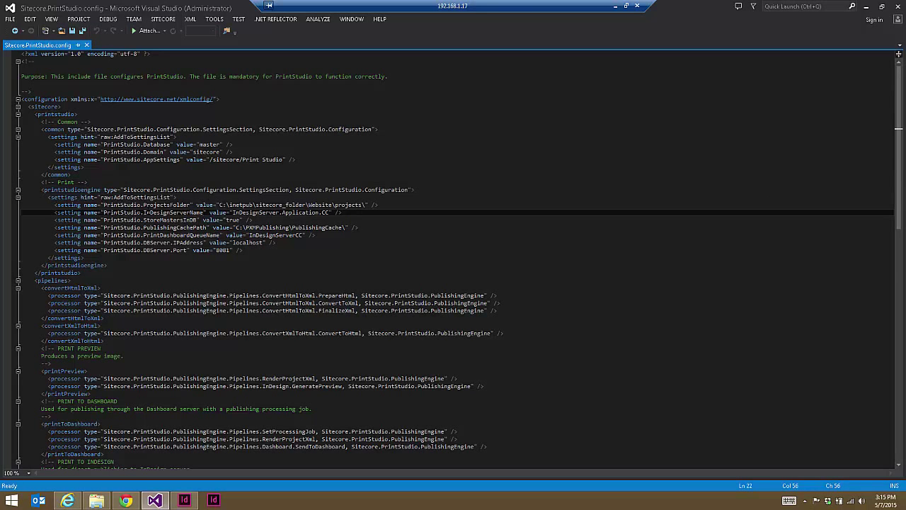
{"action": "double_click", "coordinate": [167, 204]}
{"action": "left_click", "coordinate": [219, 205]}
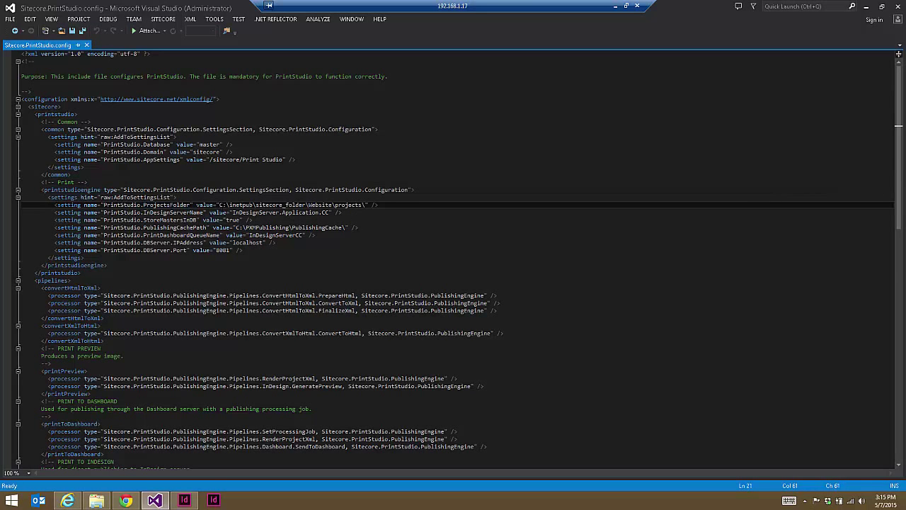
{"action": "mouse_move", "coordinate": [219, 205]}
{"action": "left_mouse_down"}
{"action": "mouse_move", "coordinate": [366, 205]}
{"action": "mouse_move", "coordinate": [218, 205]}
{"action": "left_mouse_up"}
{"action": "left_click", "coordinate": [323, 205]}
{"action": "type", "text": "C:\\inetpub\\wwwroot\\pxm8training\\Website\\"}
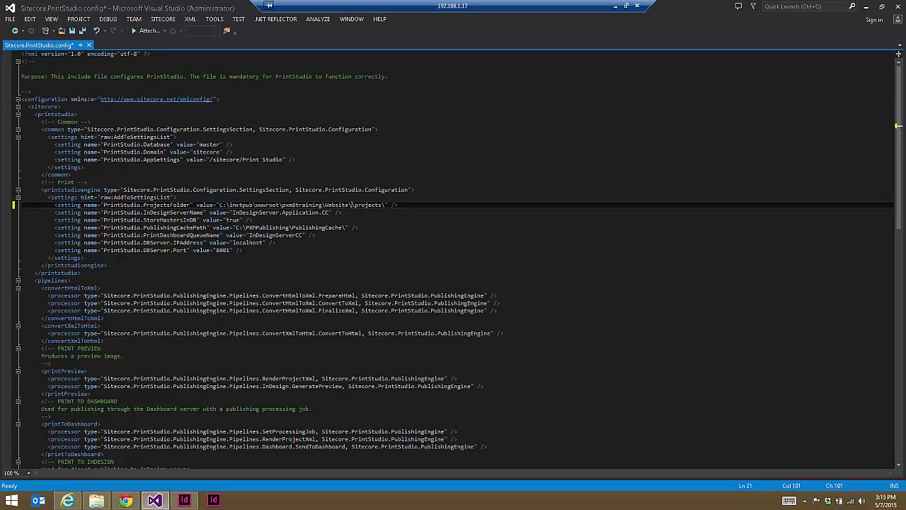
{"action": "key", "text": "BackSpace"}
{"action": "key", "text": "ctrl+s"}
{"action": "left_click_drag", "start_coordinate": [220, 204], "coordinate": [382, 206]}
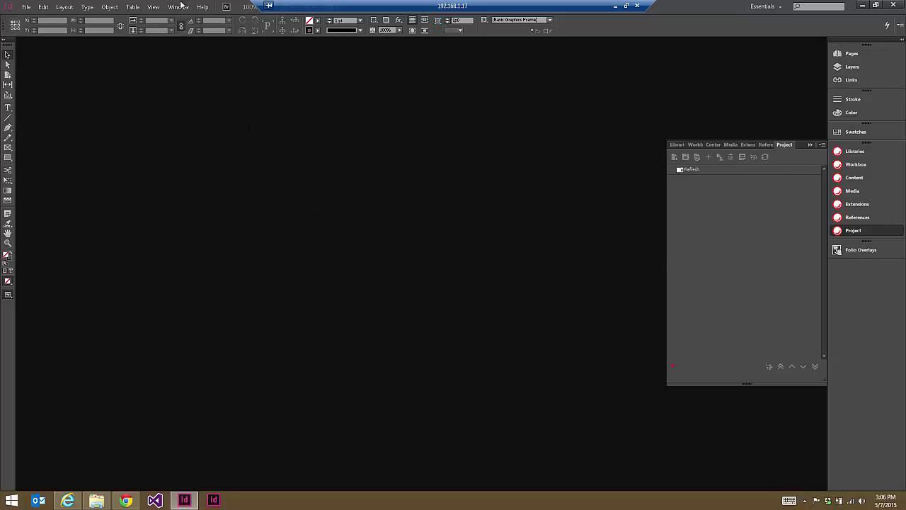
- Detach the Sitecore Project panel so it floats on its own at the left
{"action": "left_click", "coordinate": [178, 8]}
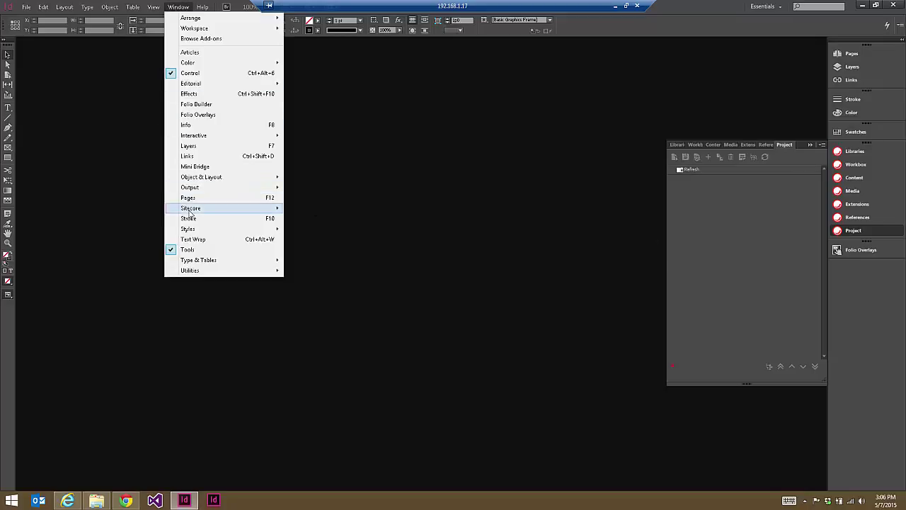
{"action": "mouse_move", "coordinate": [185, 209]}
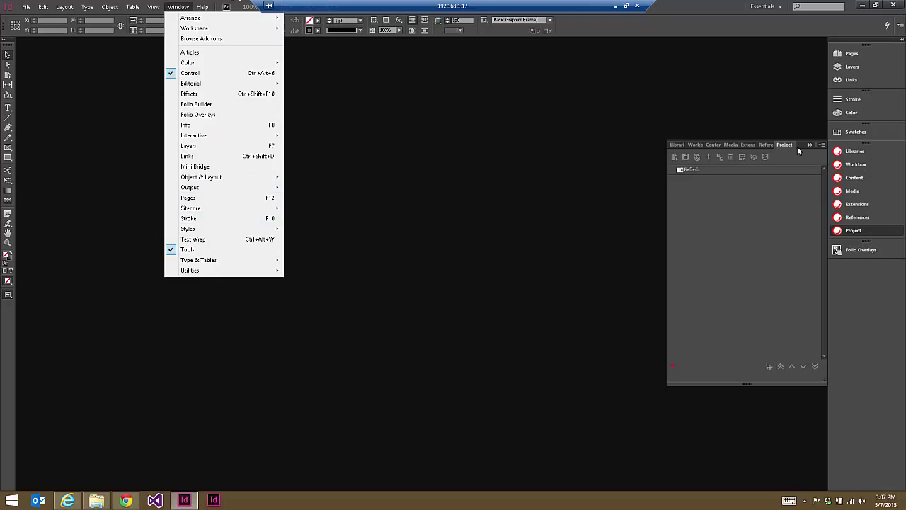
{"action": "left_click", "coordinate": [786, 144]}
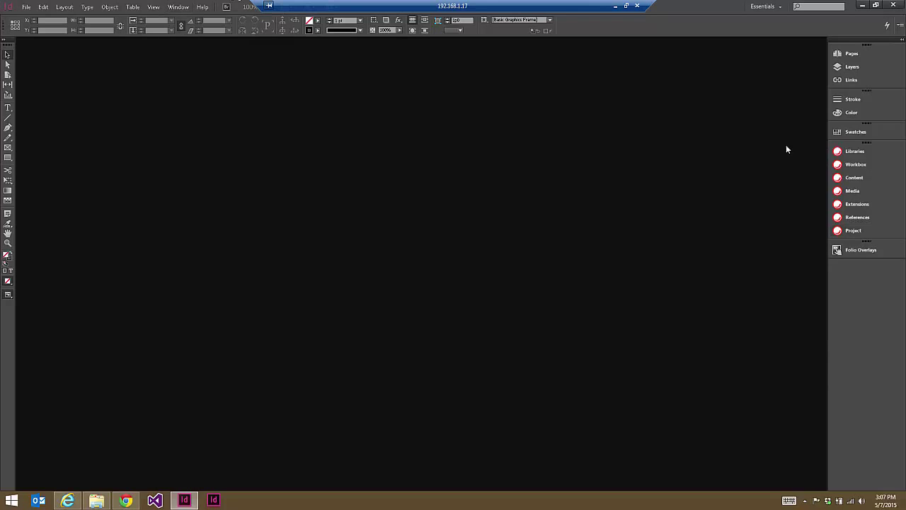
{"action": "left_click", "coordinate": [864, 152]}
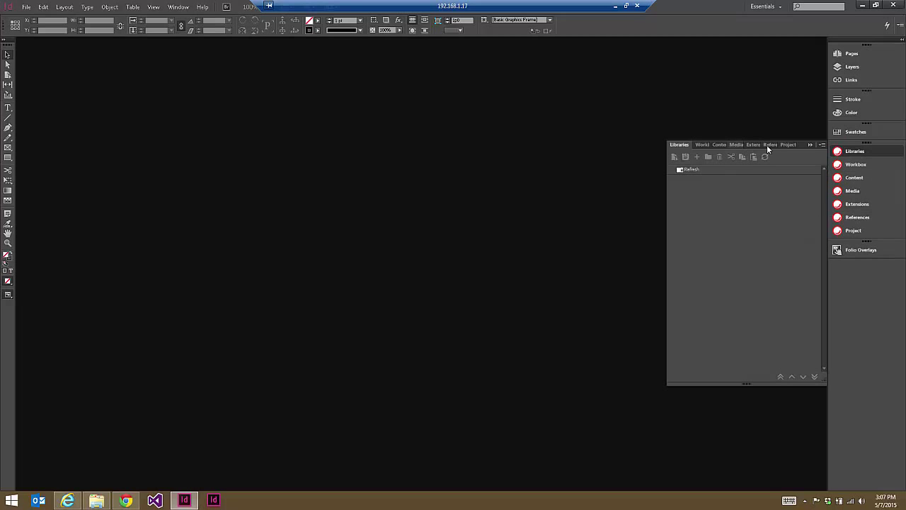
{"action": "left_click", "coordinate": [790, 145]}
{"action": "left_click_drag", "start_coordinate": [787, 143], "coordinate": [41, 127]}
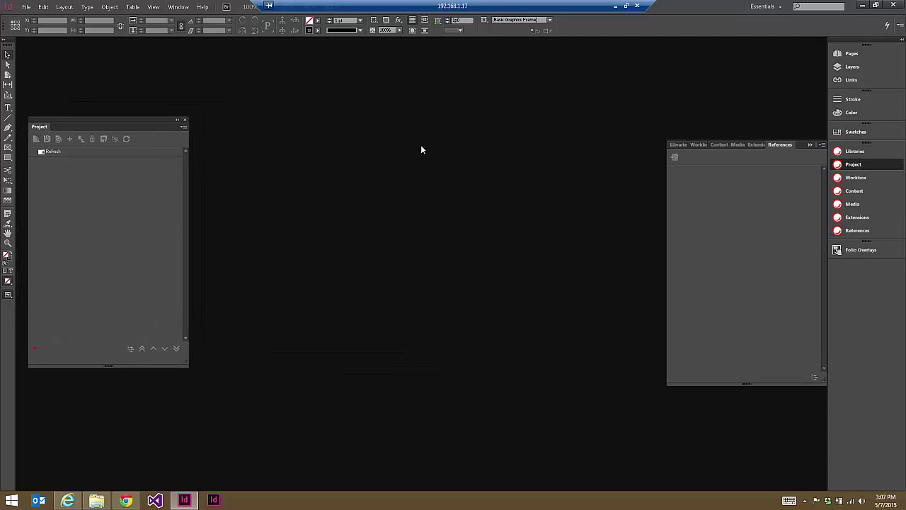
- Select the Libraries panel and choose Plug-in Settings from its flyout menu
{"action": "left_click", "coordinate": [680, 145]}
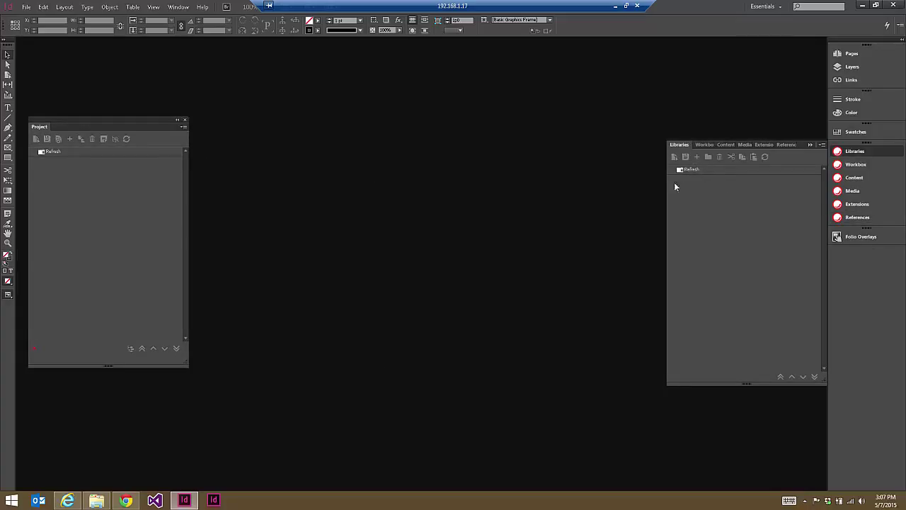
{"action": "left_click_drag", "start_coordinate": [700, 146], "coordinate": [696, 164]}
{"action": "left_click", "coordinate": [822, 145]}
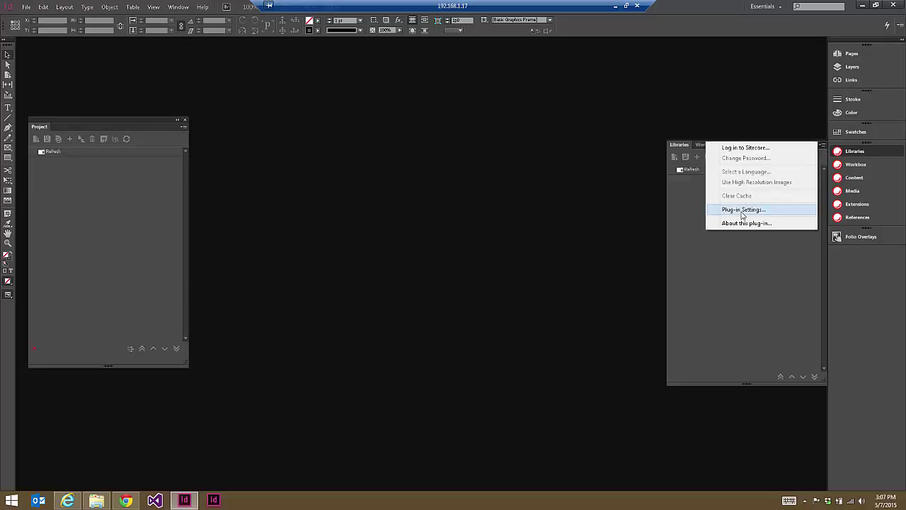
{"action": "left_click", "coordinate": [743, 210]}
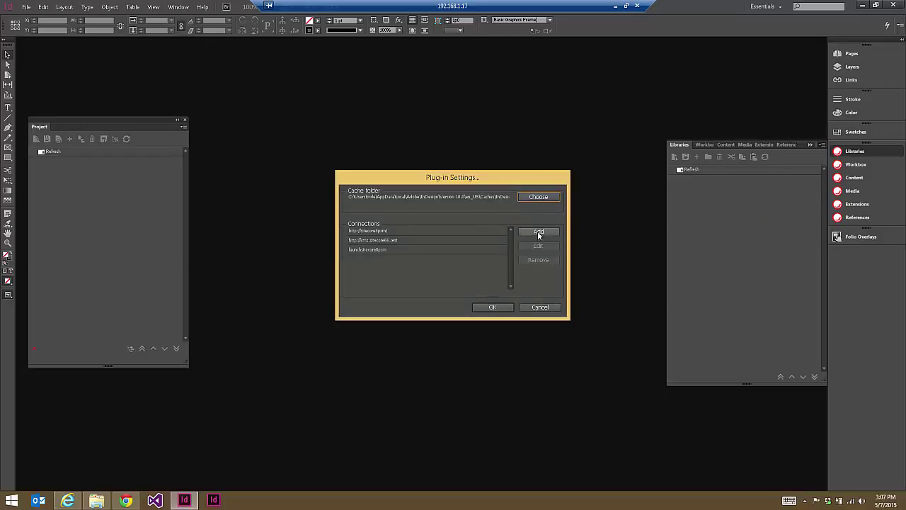
{"action": "left_click", "coordinate": [538, 232]}
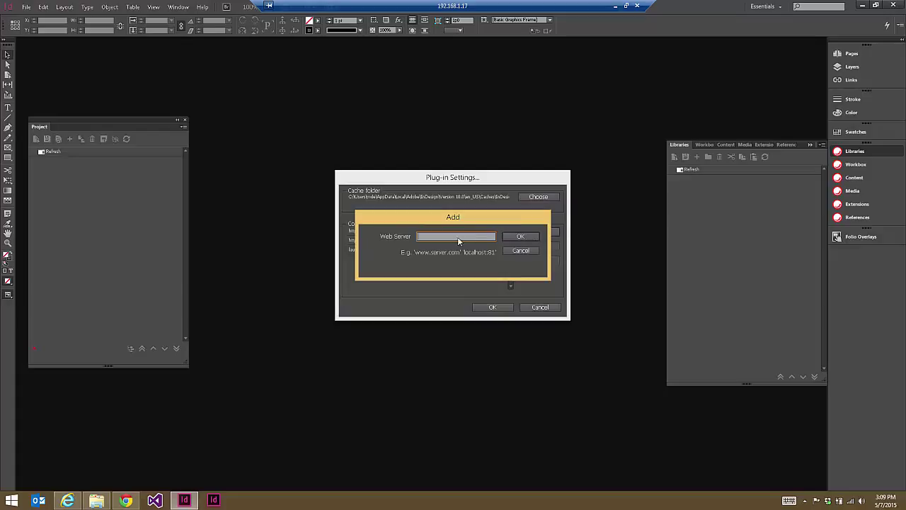
{"action": "right_click", "coordinate": [457, 238]}
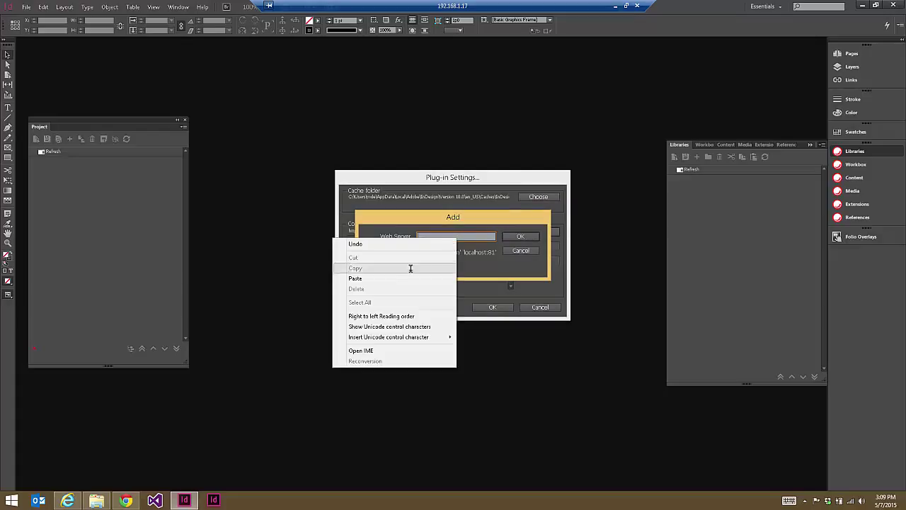
{"action": "left_click", "coordinate": [406, 278]}
{"action": "left_click", "coordinate": [527, 237]}
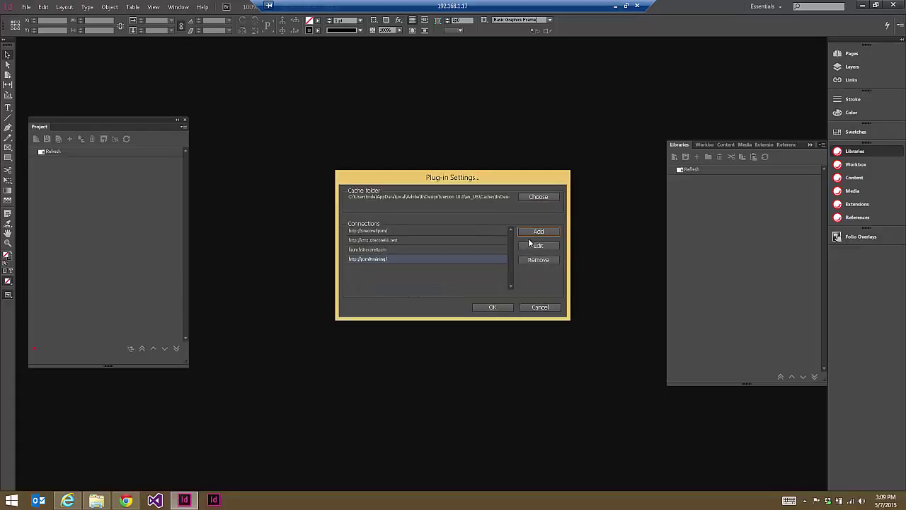
{"action": "left_click", "coordinate": [501, 307]}
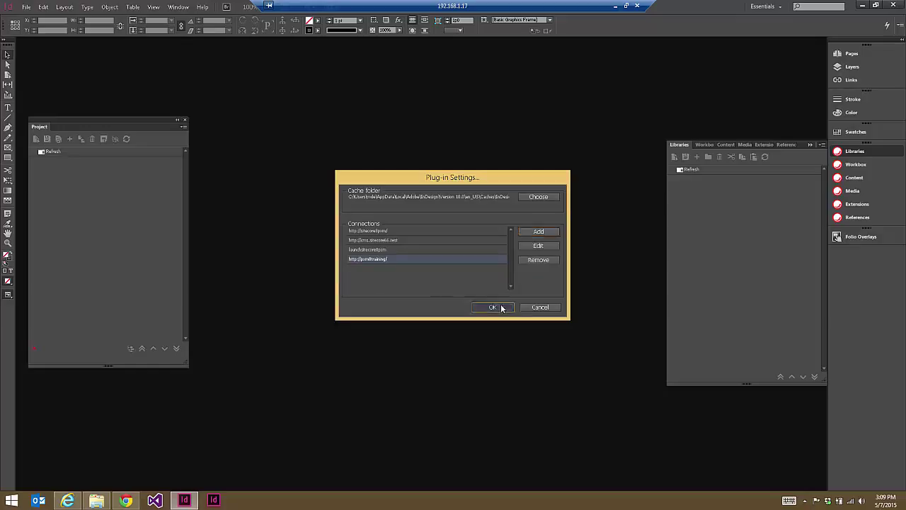
{"action": "left_click", "coordinate": [822, 144]}
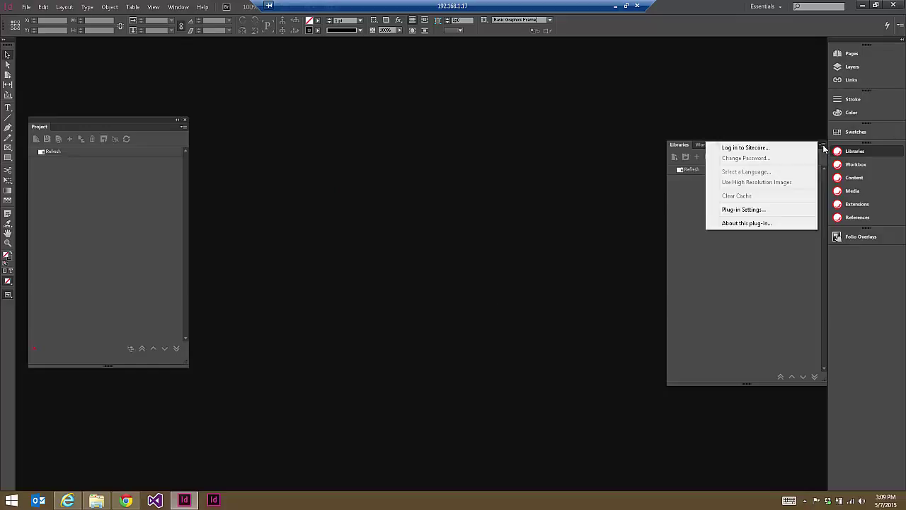
{"action": "left_click", "coordinate": [786, 148]}
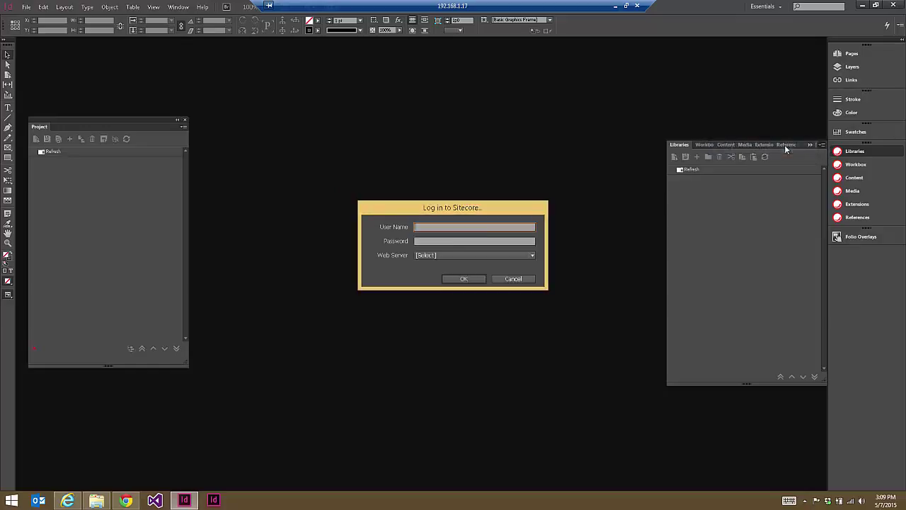
{"action": "left_click", "coordinate": [441, 255]}
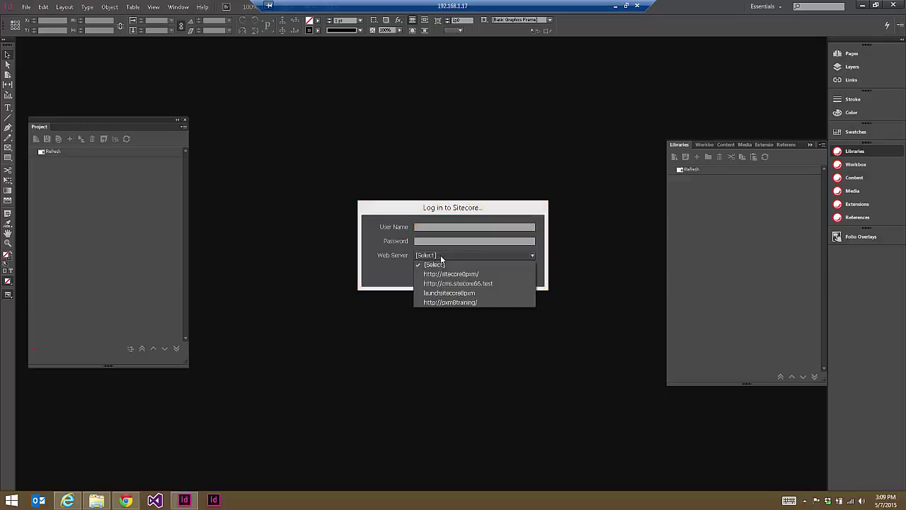
{"action": "left_click", "coordinate": [449, 302]}
{"action": "type", "text": "admin"}
{"action": "key", "text": "Tab"}
{"action": "type", "text": "b"}
{"action": "left_click", "coordinate": [469, 279]}
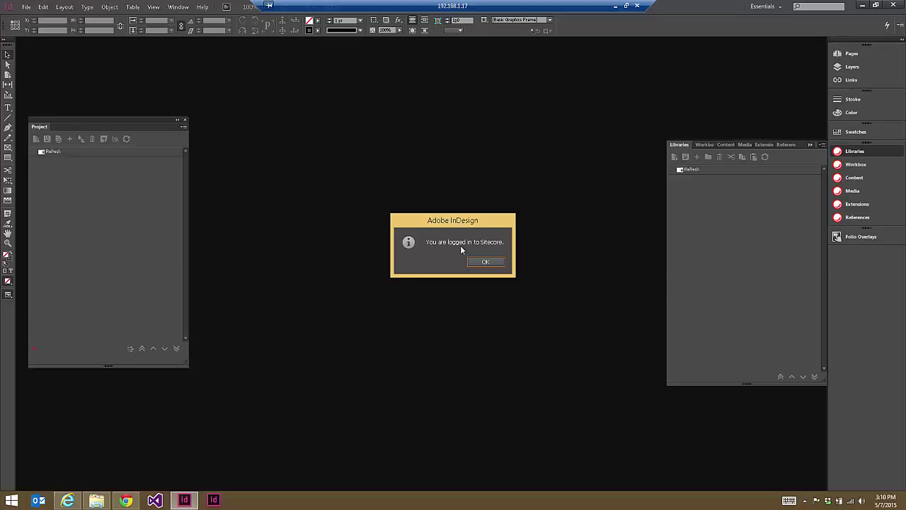
- Close the login confirmation, expand Master documents in Libraries, and show the Content panel's Home tree
{"action": "left_click", "coordinate": [485, 261]}
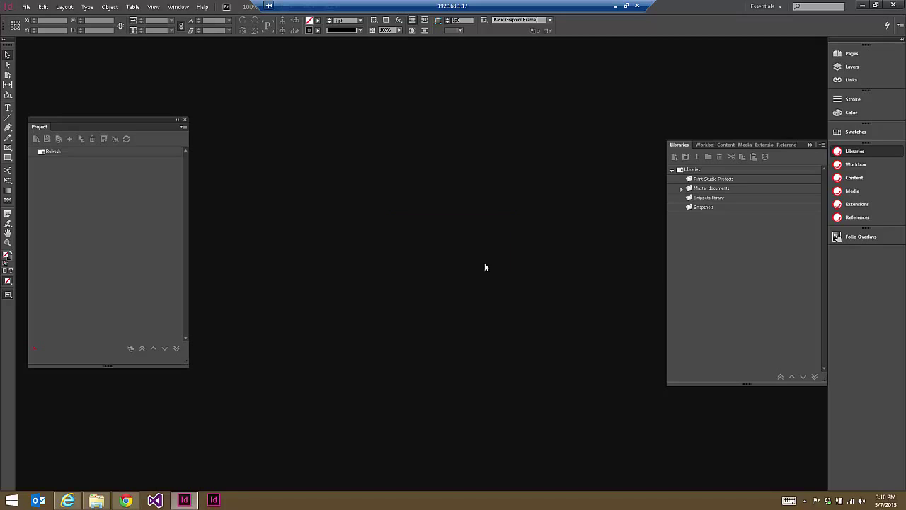
{"action": "left_click", "coordinate": [681, 189]}
{"action": "left_click", "coordinate": [724, 145]}
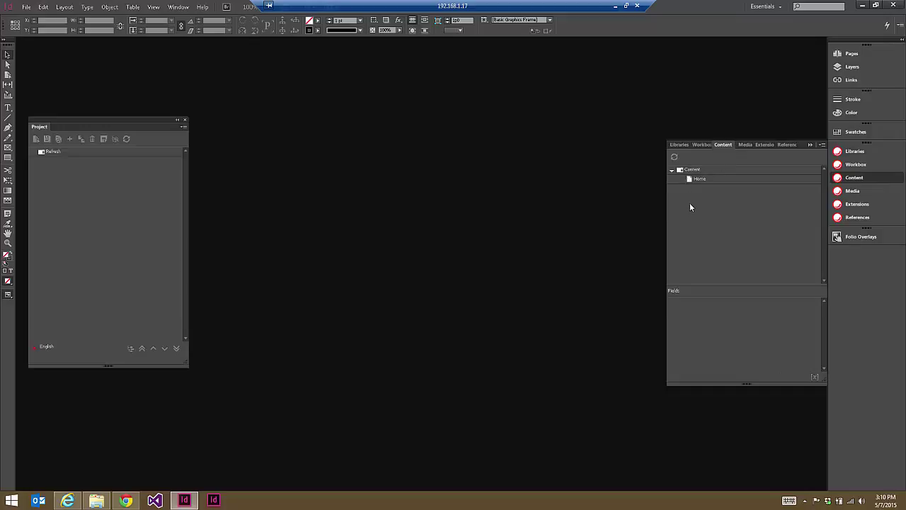